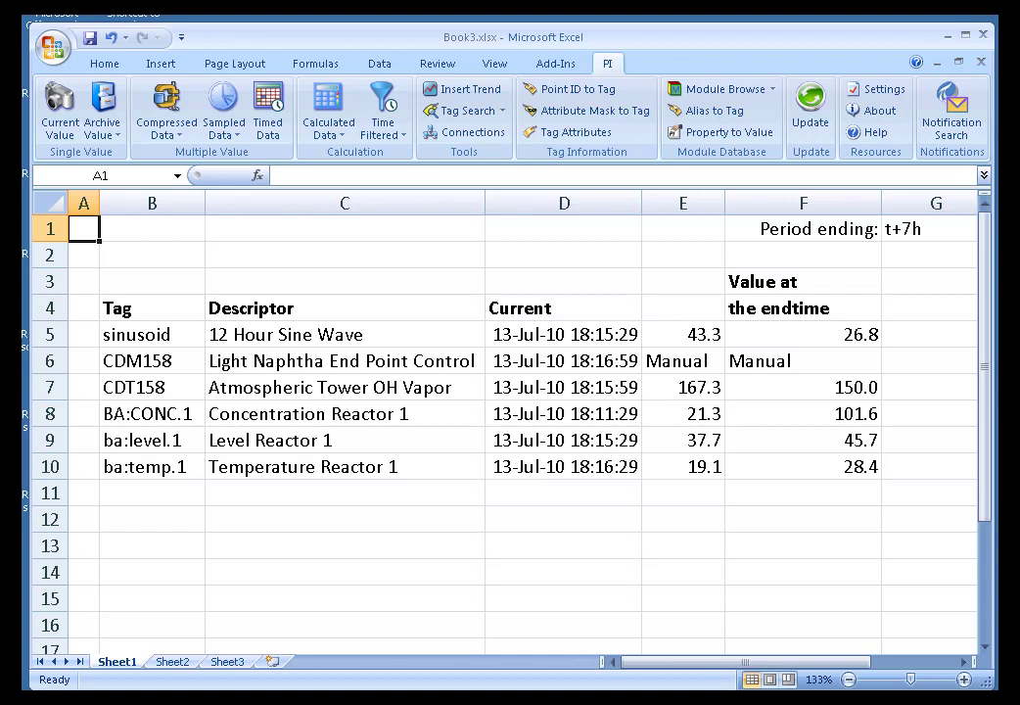
Browse the column B tags and open B6's CDM158 entry, leaving it unchanged.
click(134, 336)
click(144, 364)
click(145, 389)
click(143, 335)
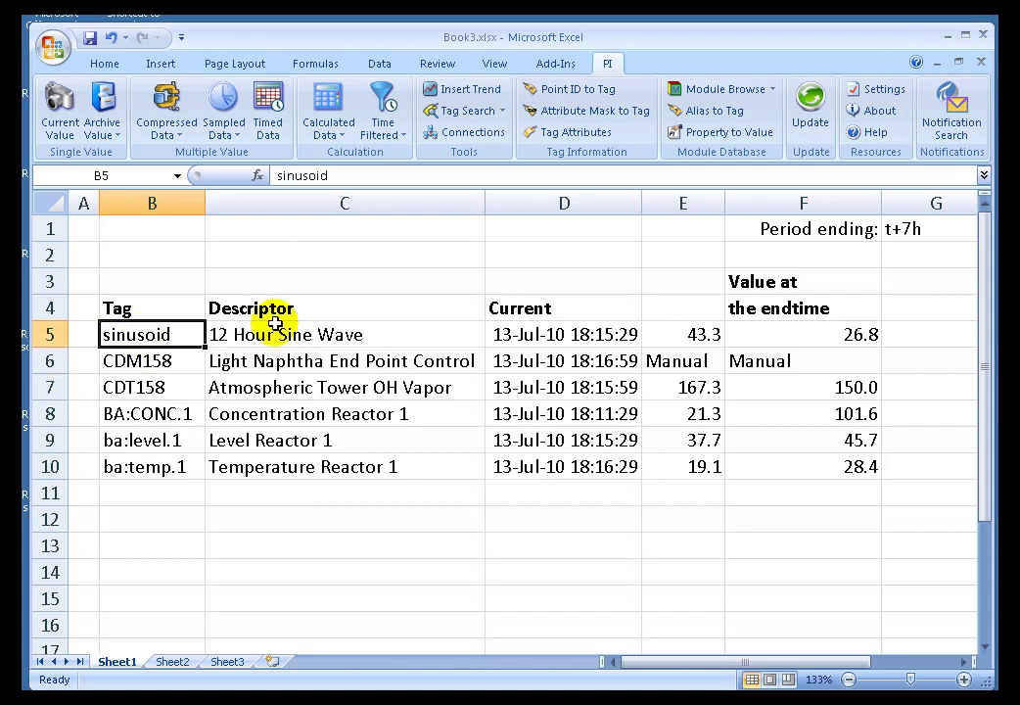
double_click(142, 360)
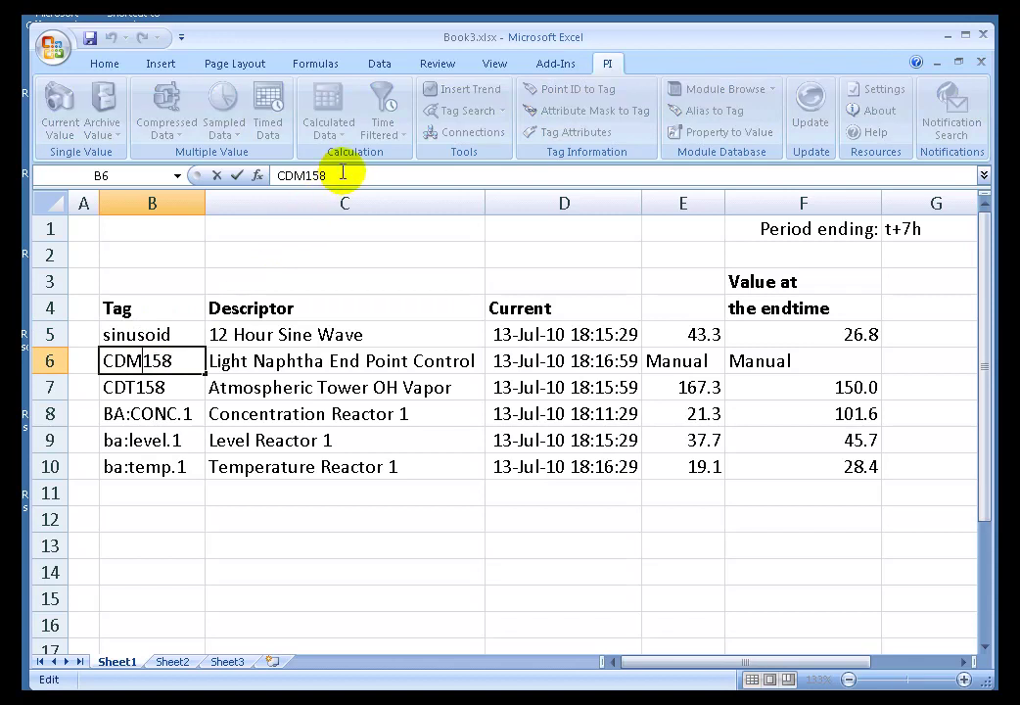
drag(343, 173, 277, 175)
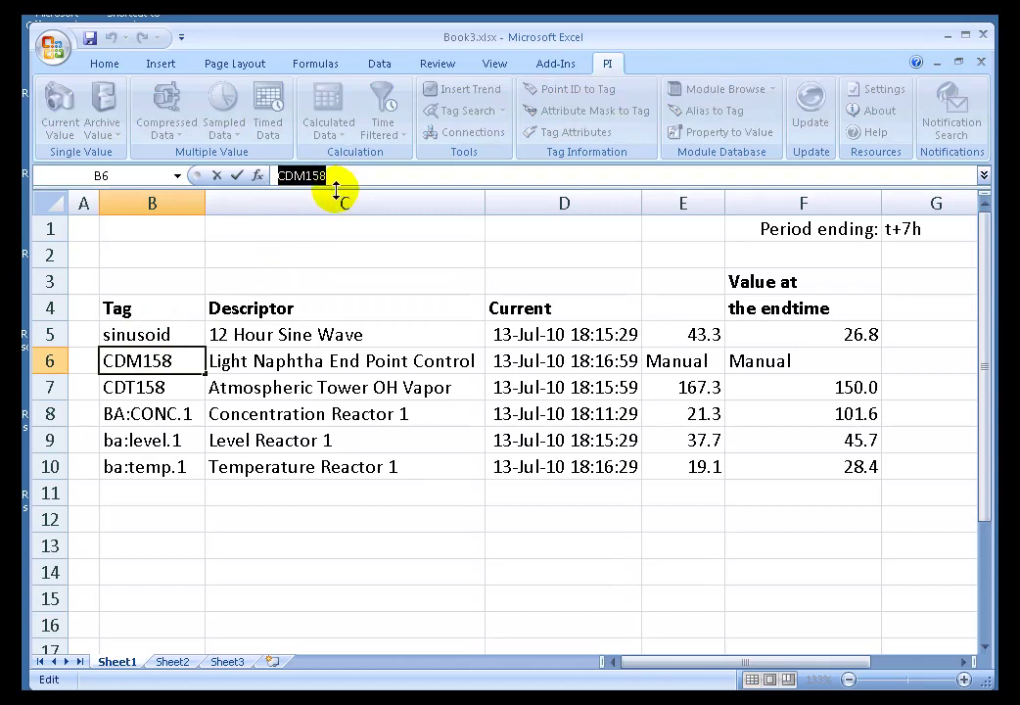
key(Escape)
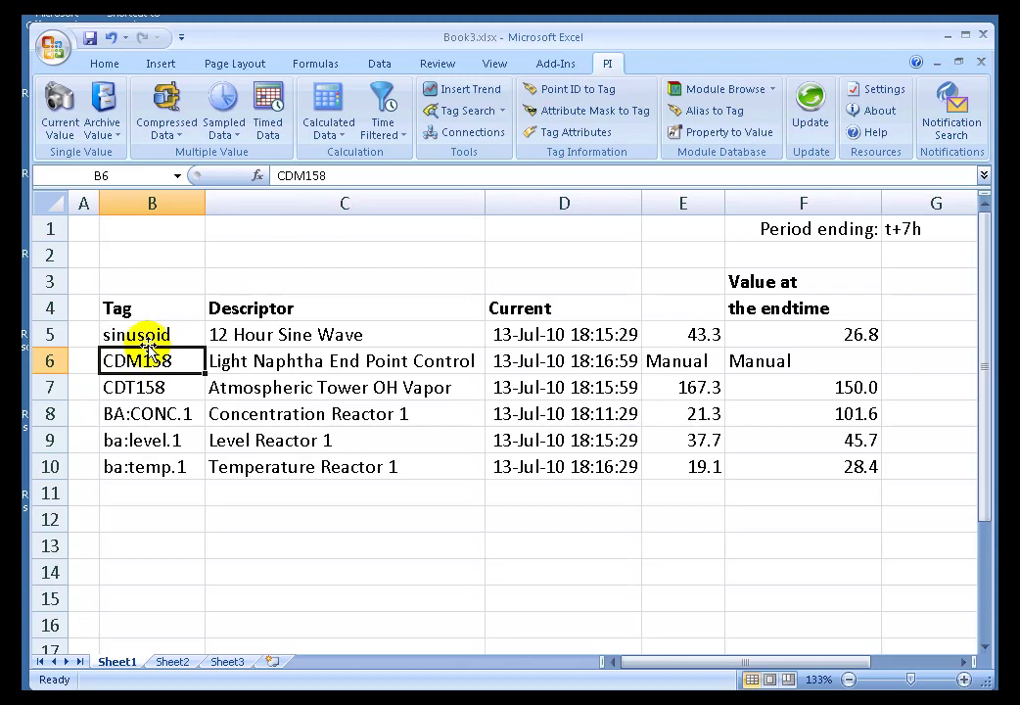
click(147, 339)
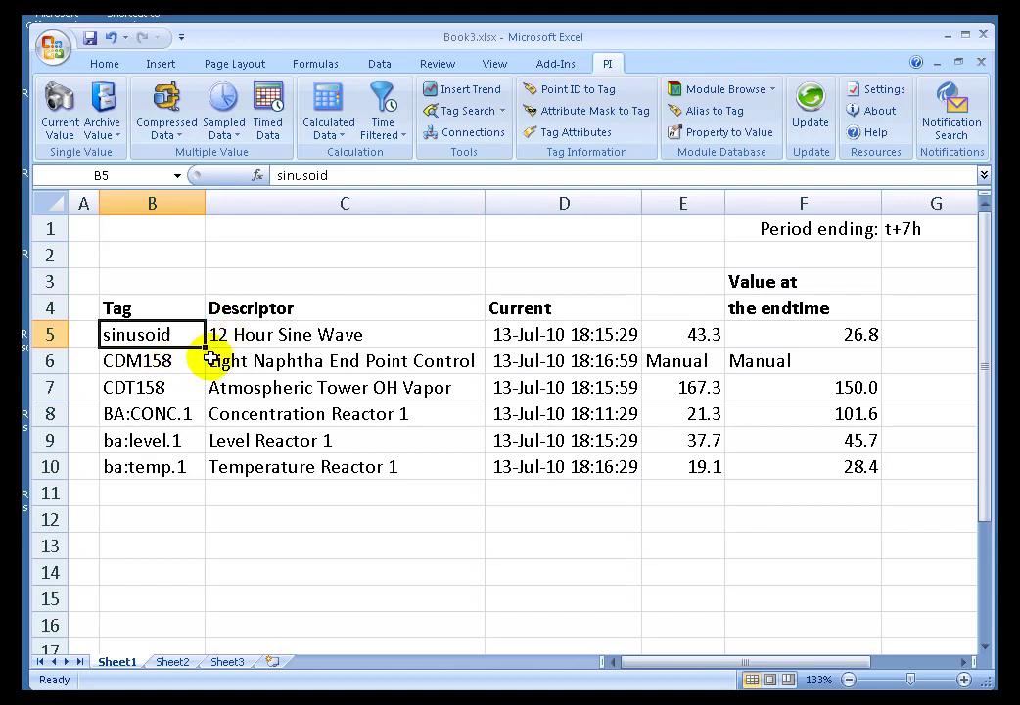
click(154, 360)
click(162, 335)
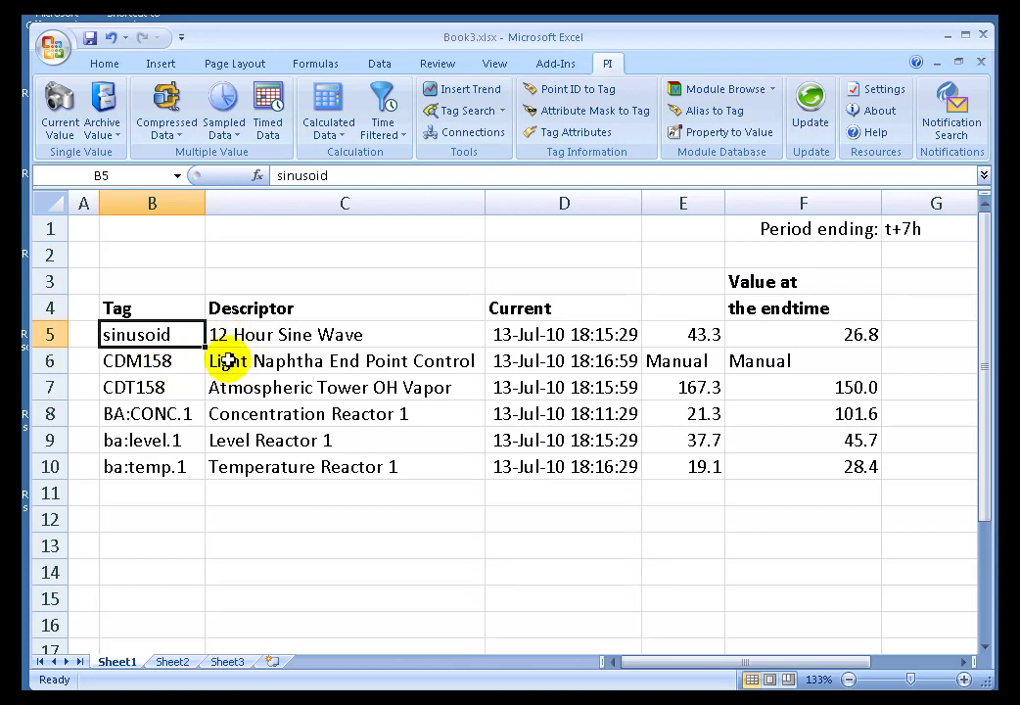
Inspect the C6 descriptor, D6 and E7 value formulas, recommitting them as array formulas.
click(226, 361)
double_click(226, 361)
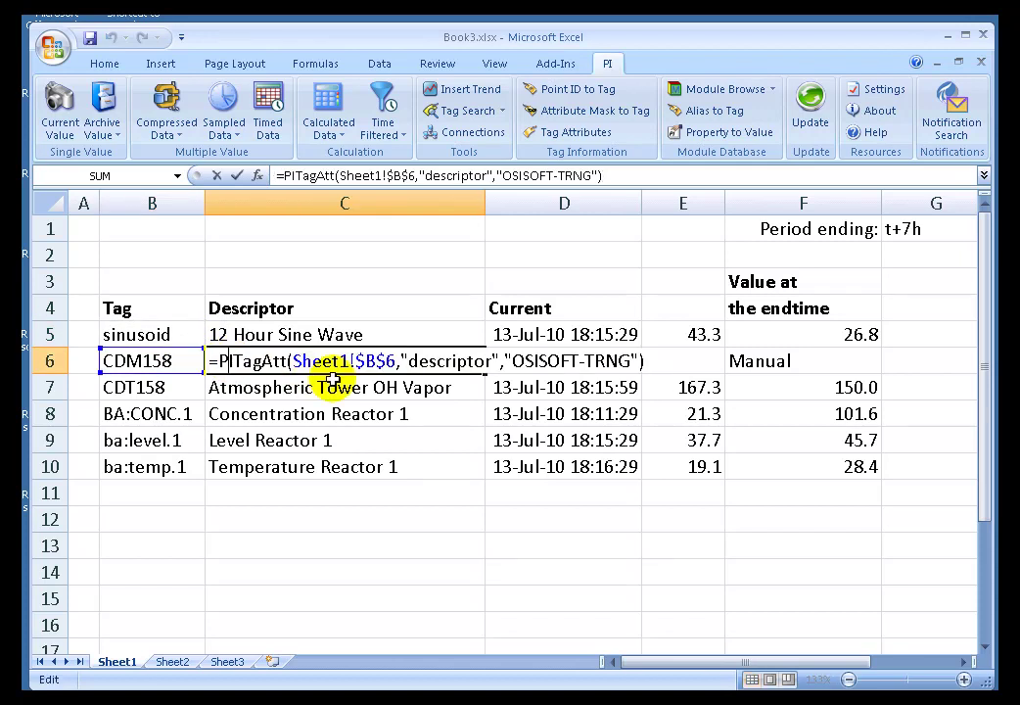
key(ctrl+shift+Return)
double_click(536, 360)
key(ctrl+shift+Return)
double_click(698, 387)
key(ctrl+shift+Return)
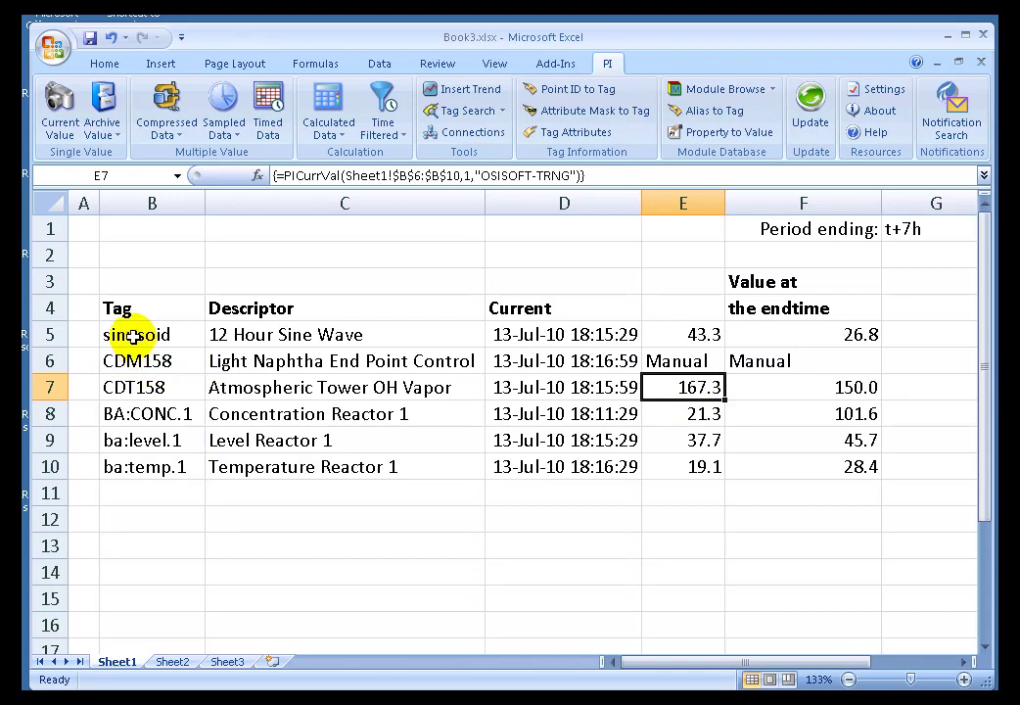
Step through all six tags in B5:B10, ending beside sinusoid in A5.
click(134, 336)
click(134, 360)
click(138, 389)
click(139, 415)
click(137, 443)
click(138, 465)
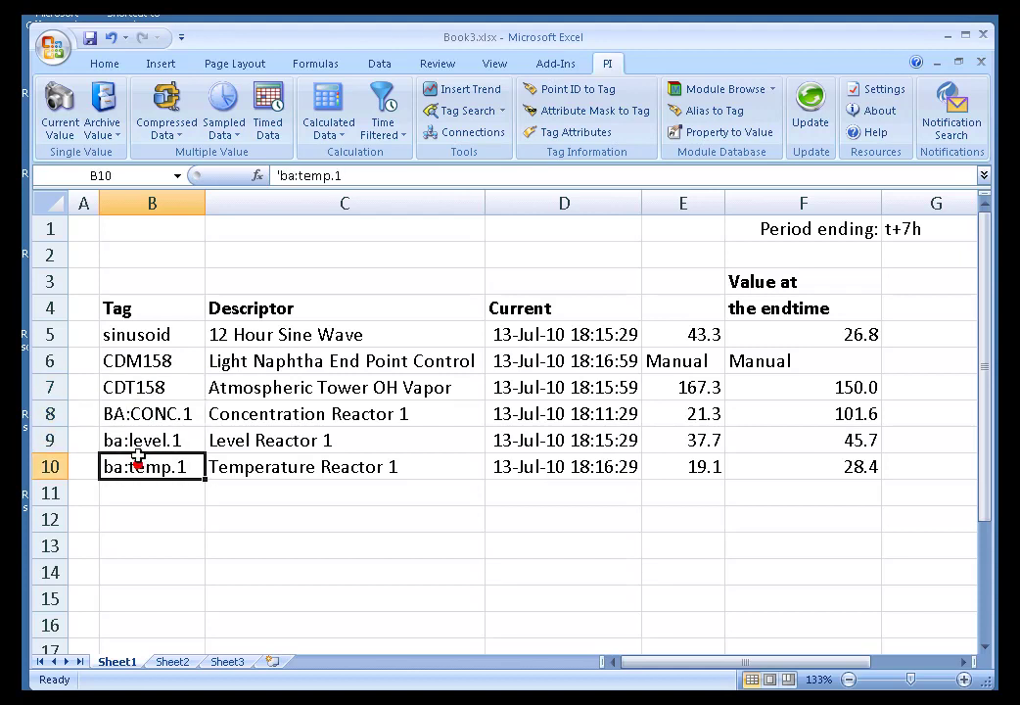
click(135, 337)
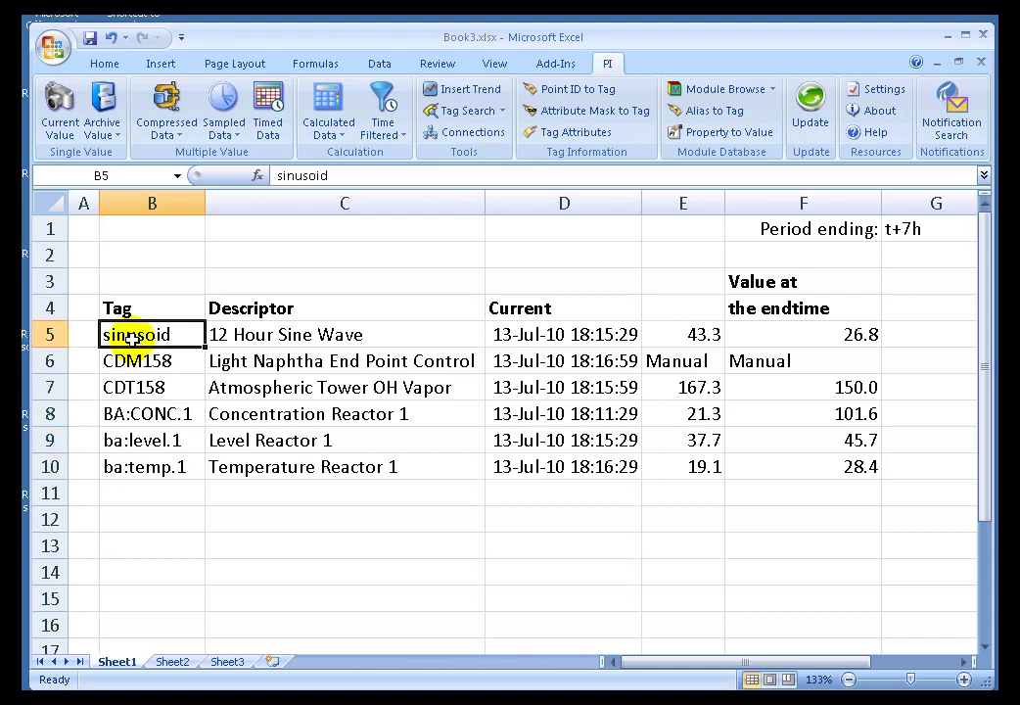
key(Left)
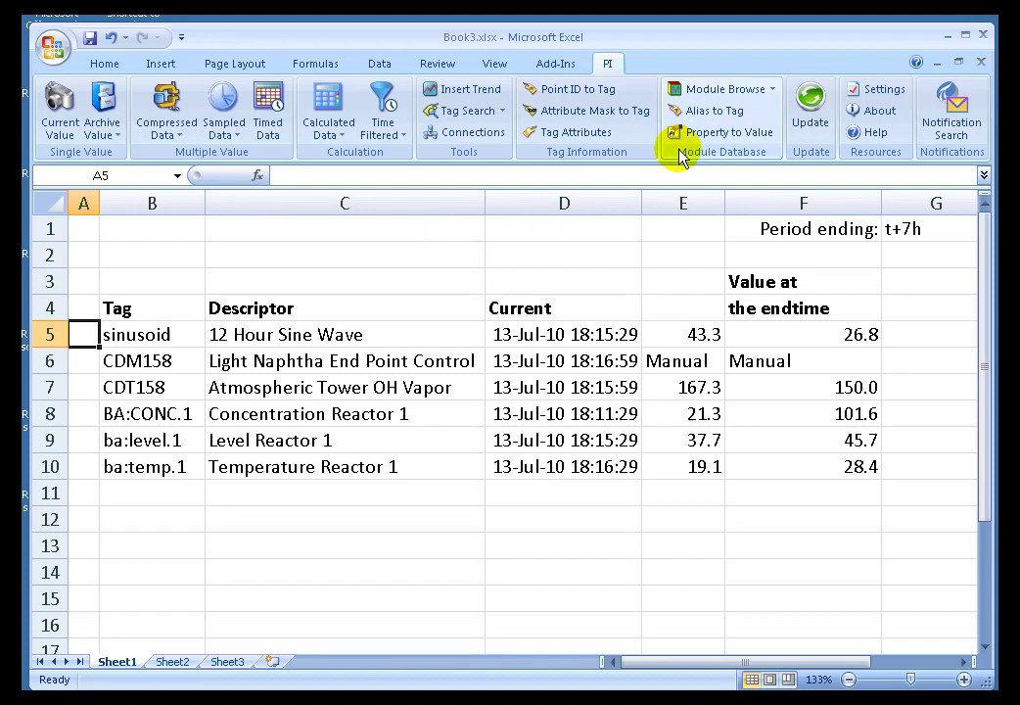
Look up cdt158 in Tag Search, view its point attributes (pointid 3), then close both windows.
click(467, 111)
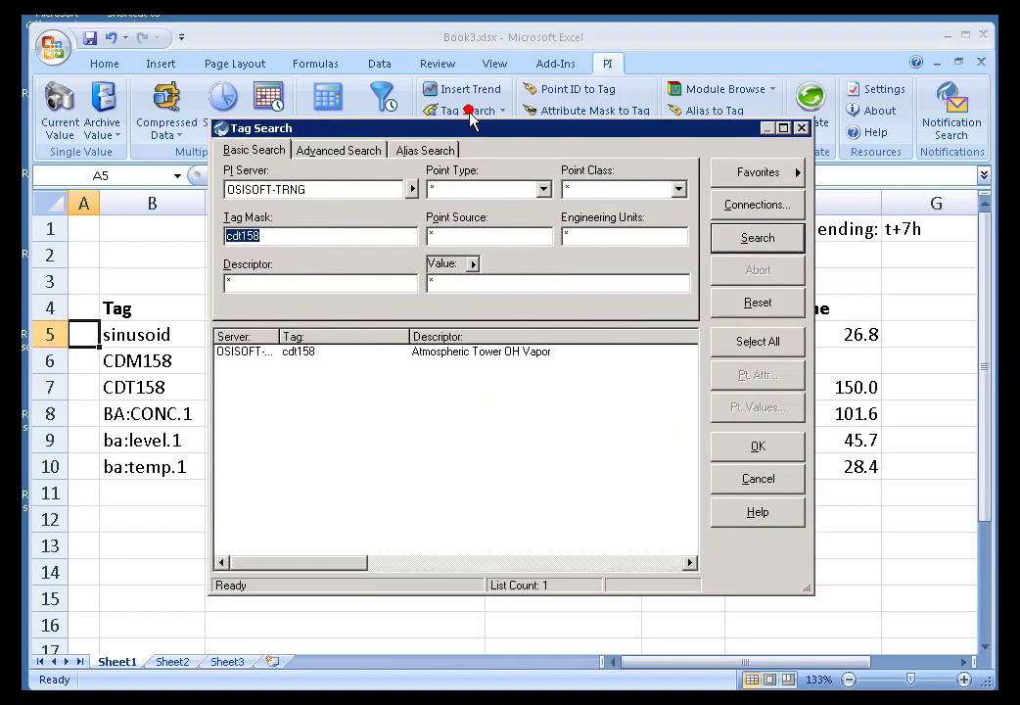
click(243, 352)
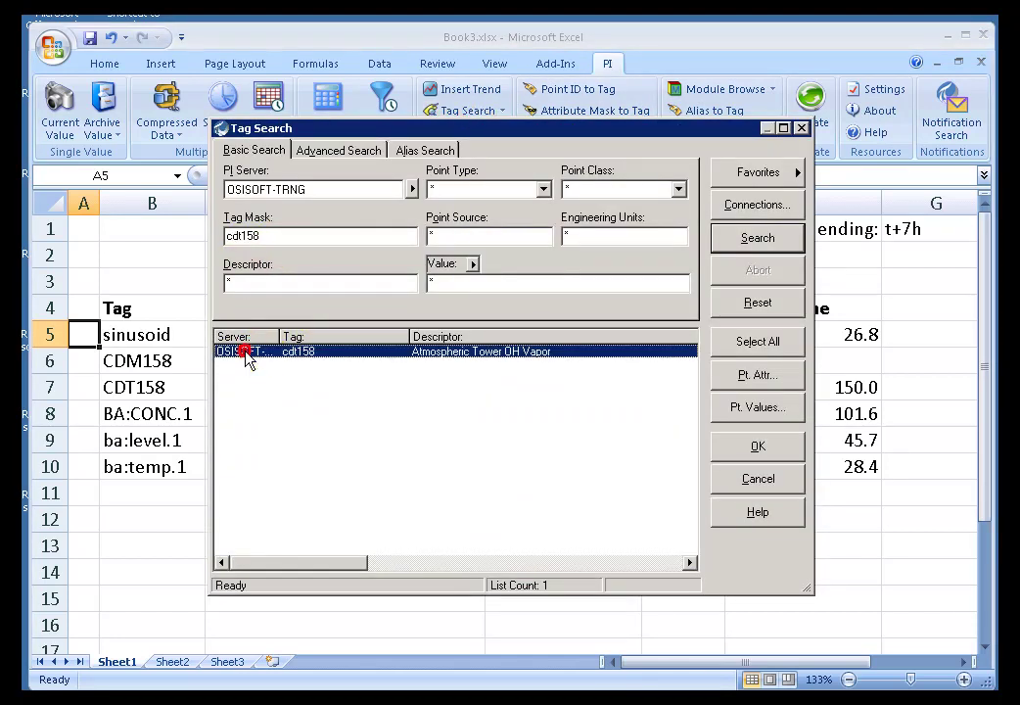
click(760, 381)
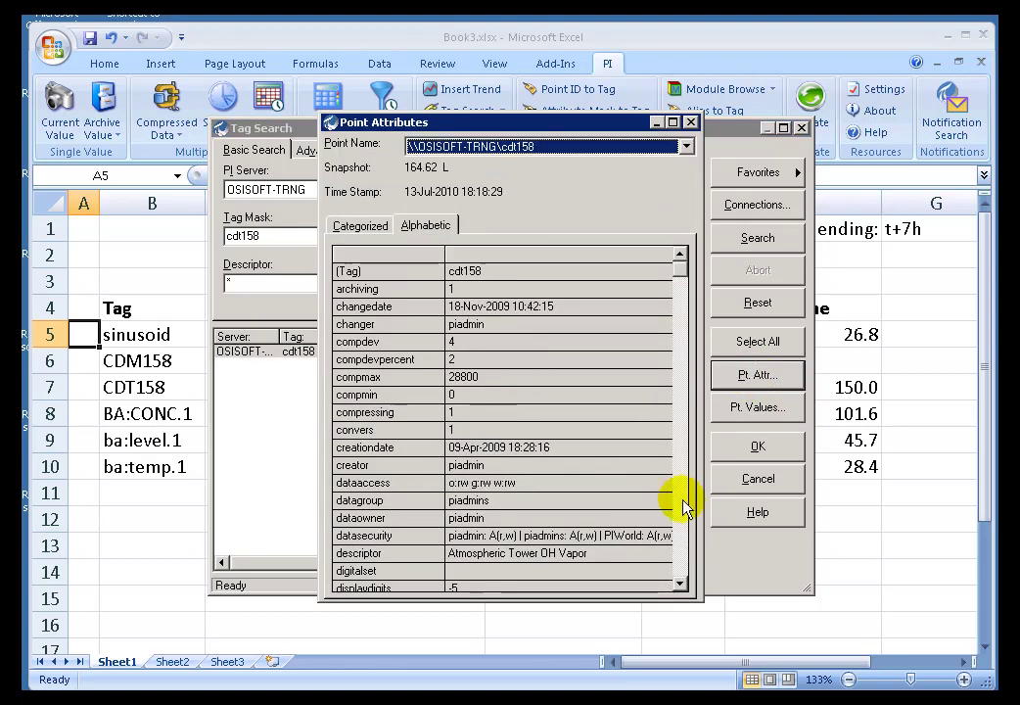
click(680, 504)
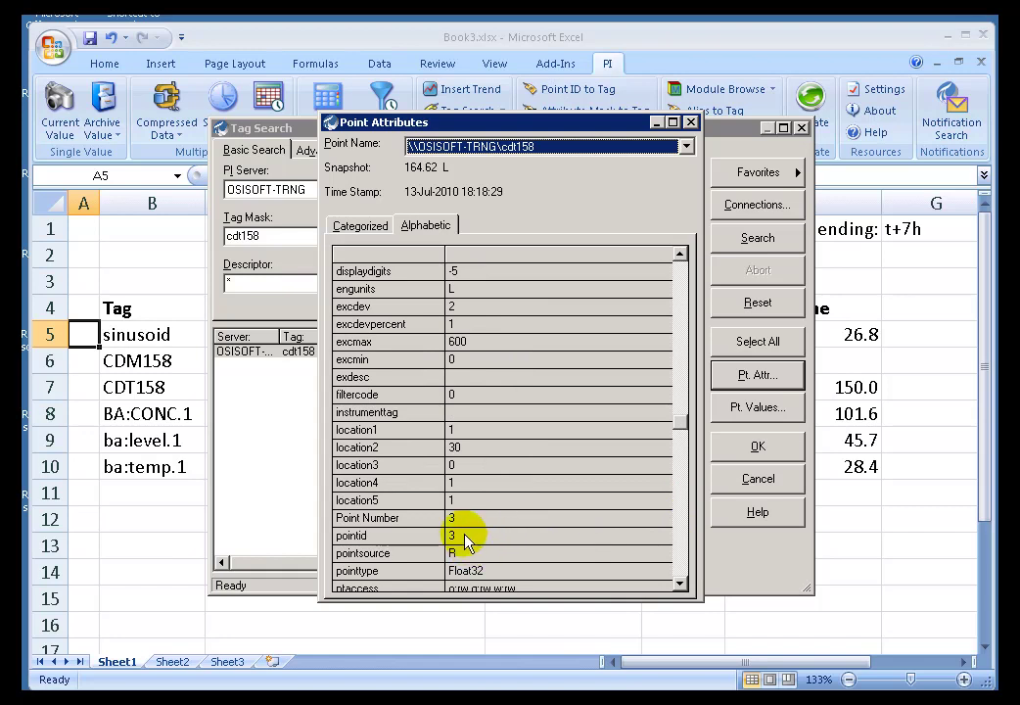
click(690, 124)
click(802, 129)
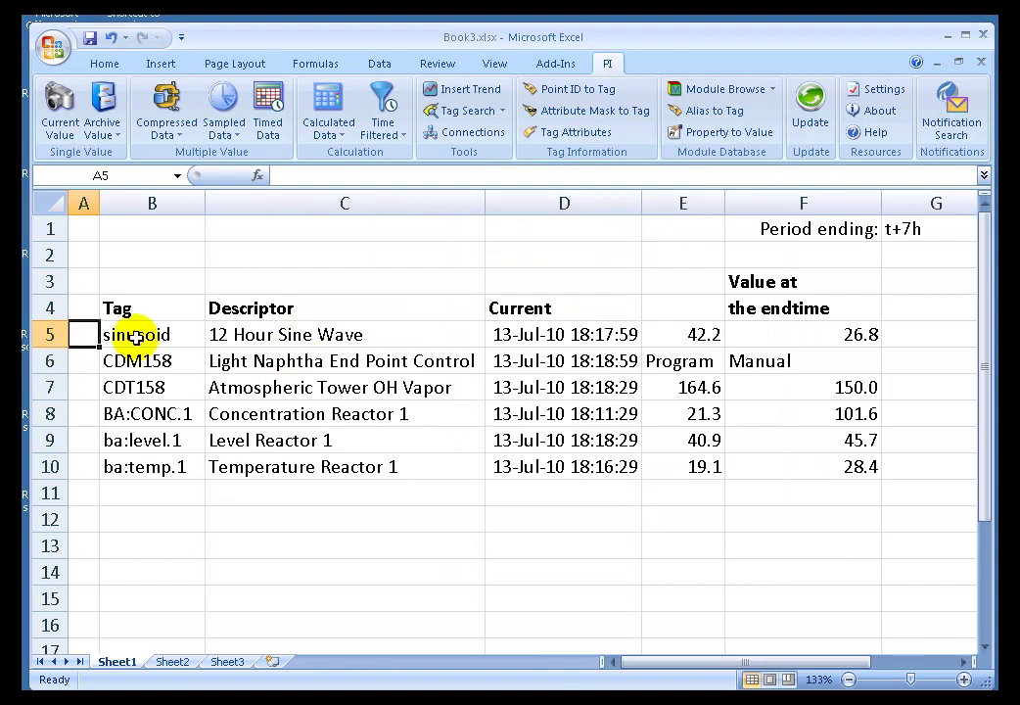
Enter point ID 3 in cell A7 beside the CDT158 tag.
click(135, 389)
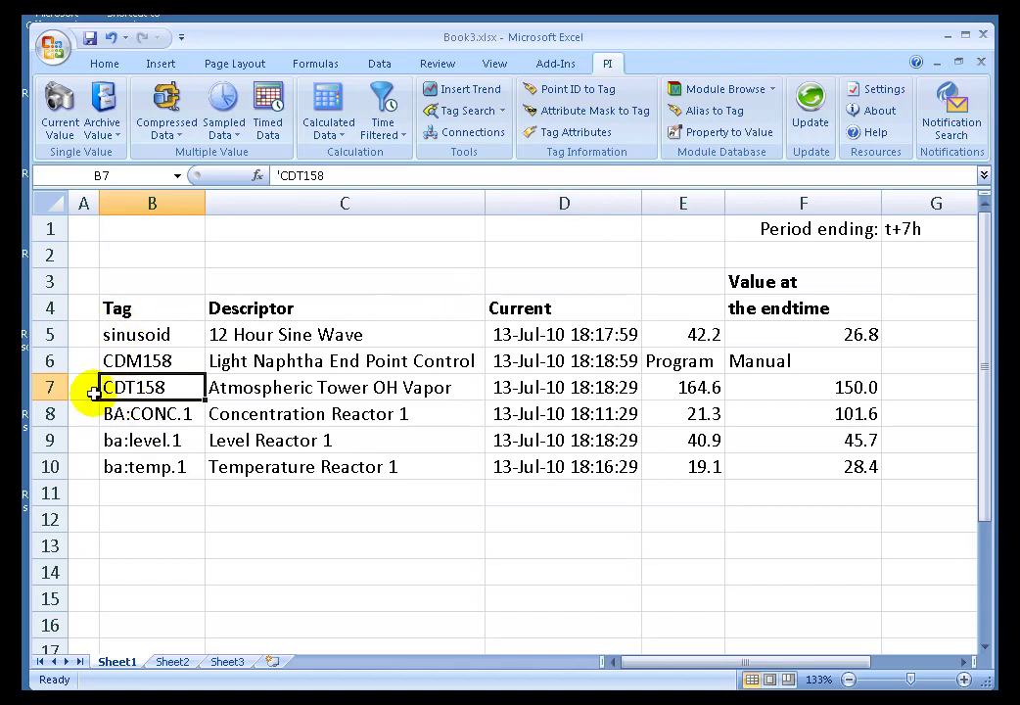
click(92, 392)
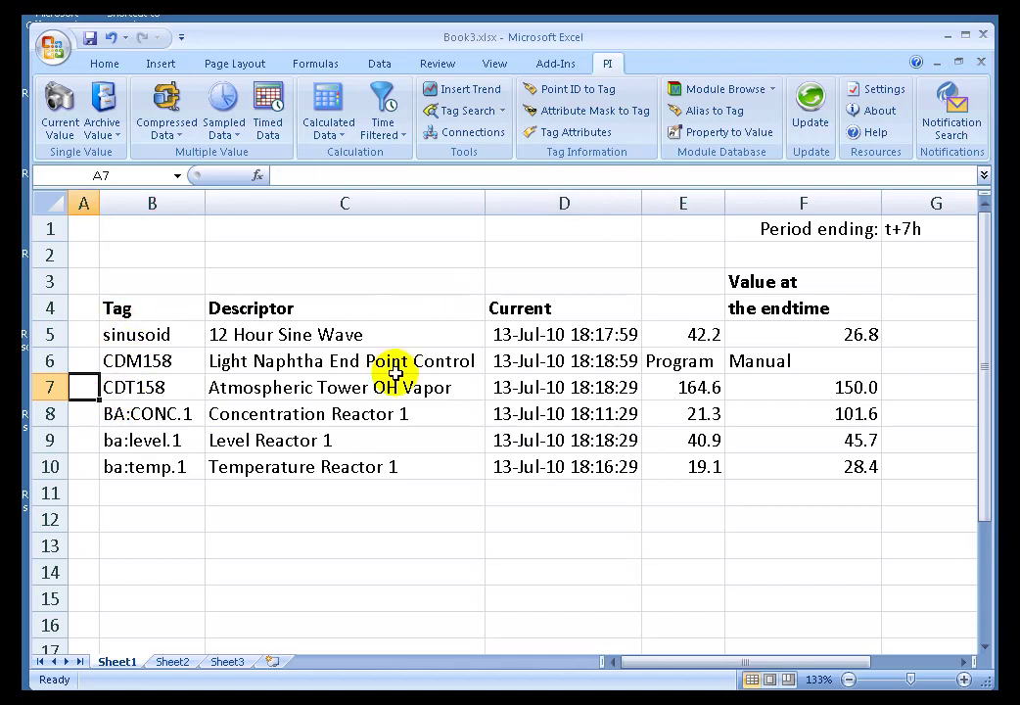
click(155, 388)
click(86, 387)
text(3)
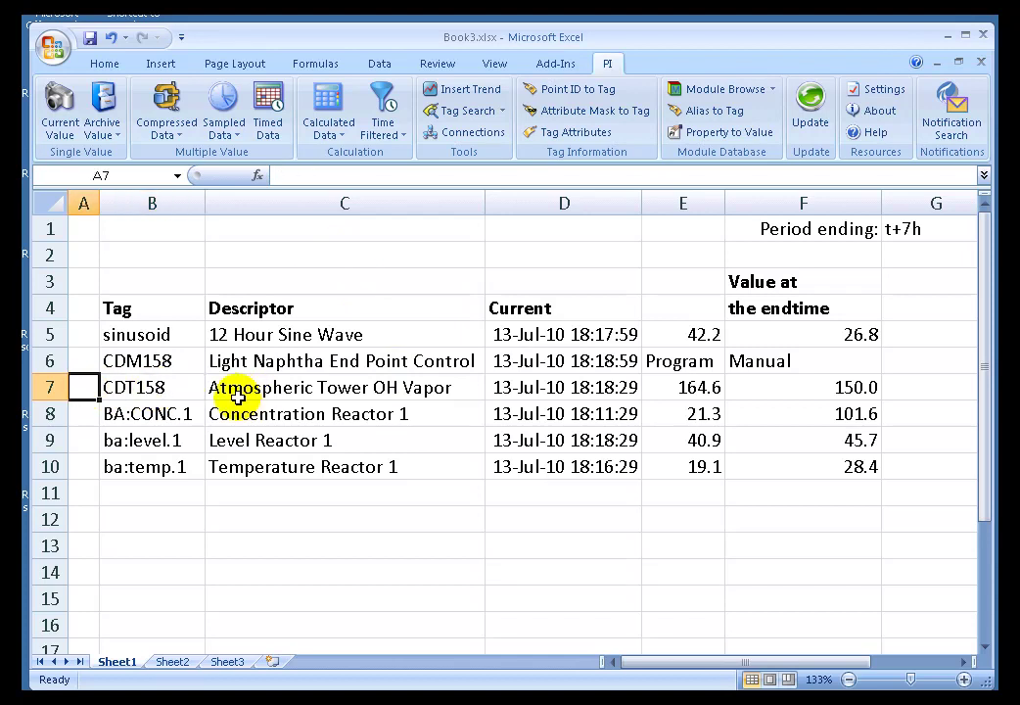
key(Return)
click(86, 387)
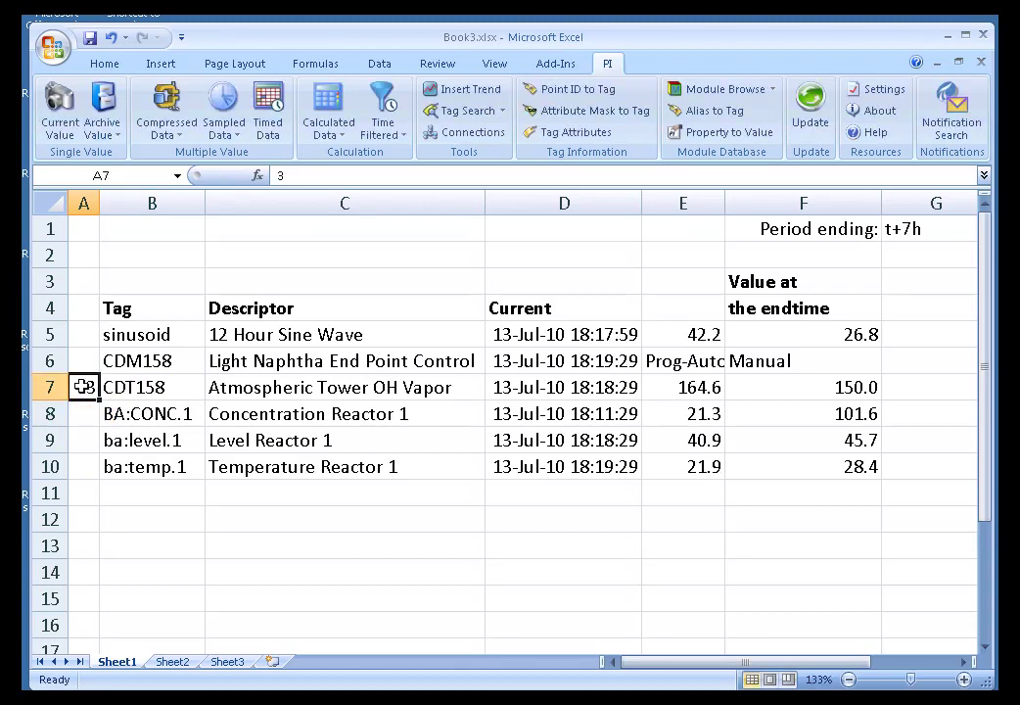
click(137, 387)
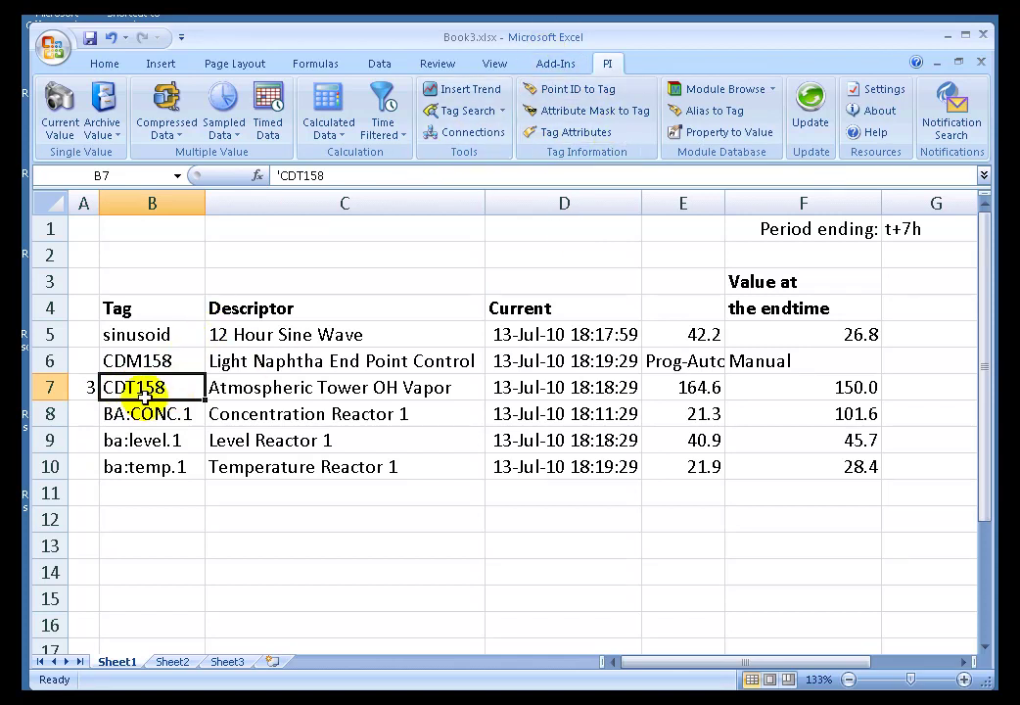
Fill B7 with the tag for A7's point ID using Point ID to Tag, committed as an array formula.
click(581, 90)
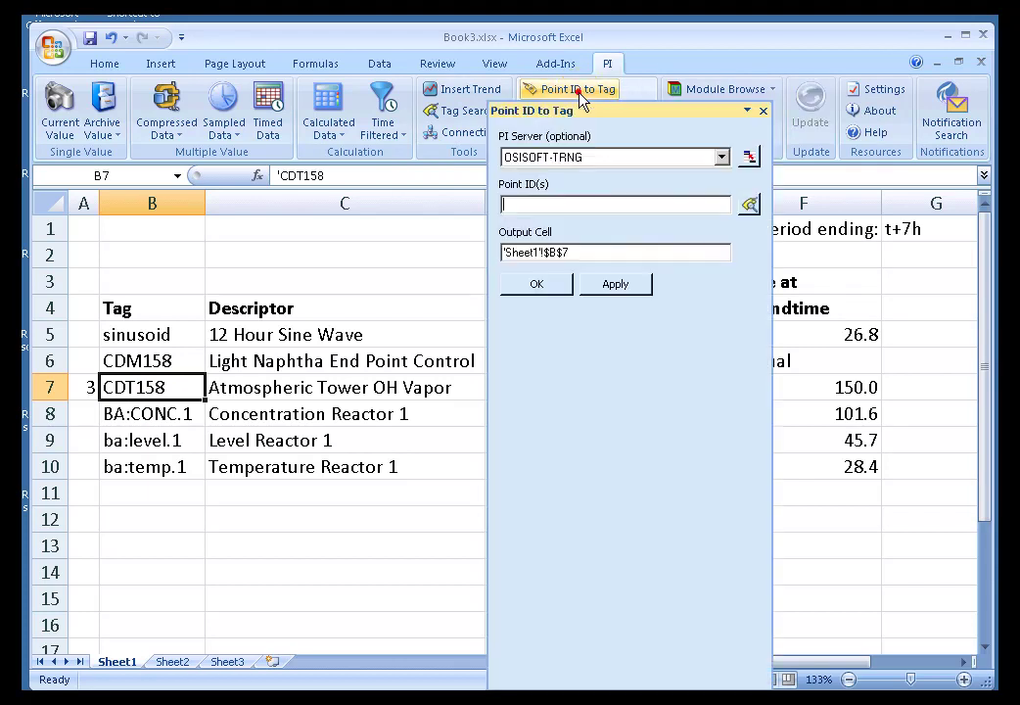
click(514, 204)
click(84, 385)
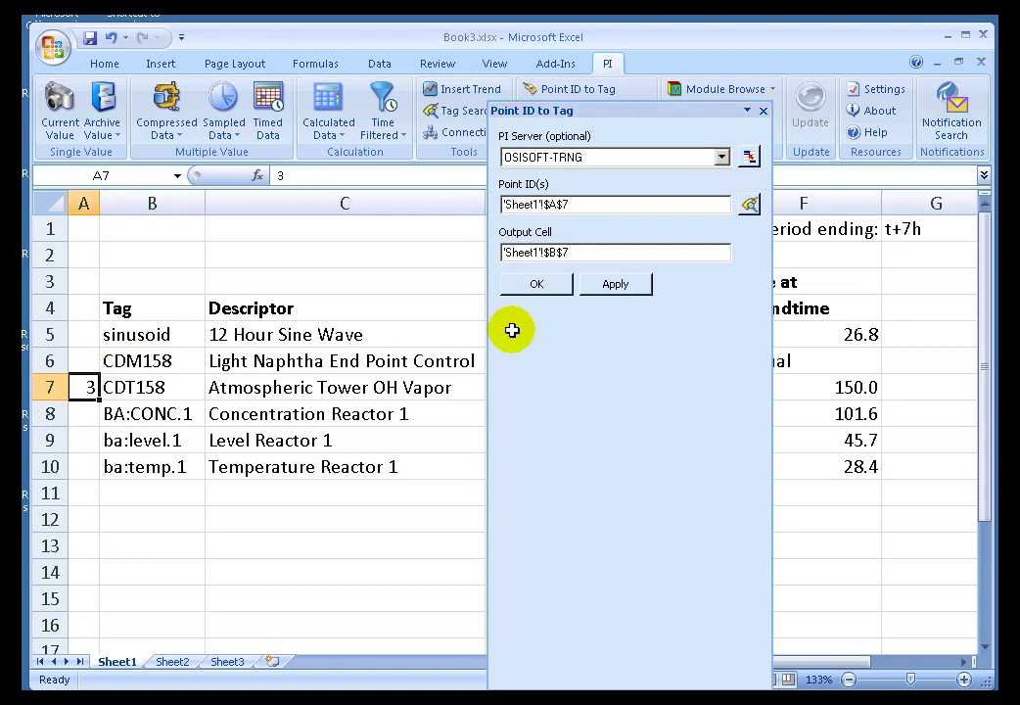
click(537, 284)
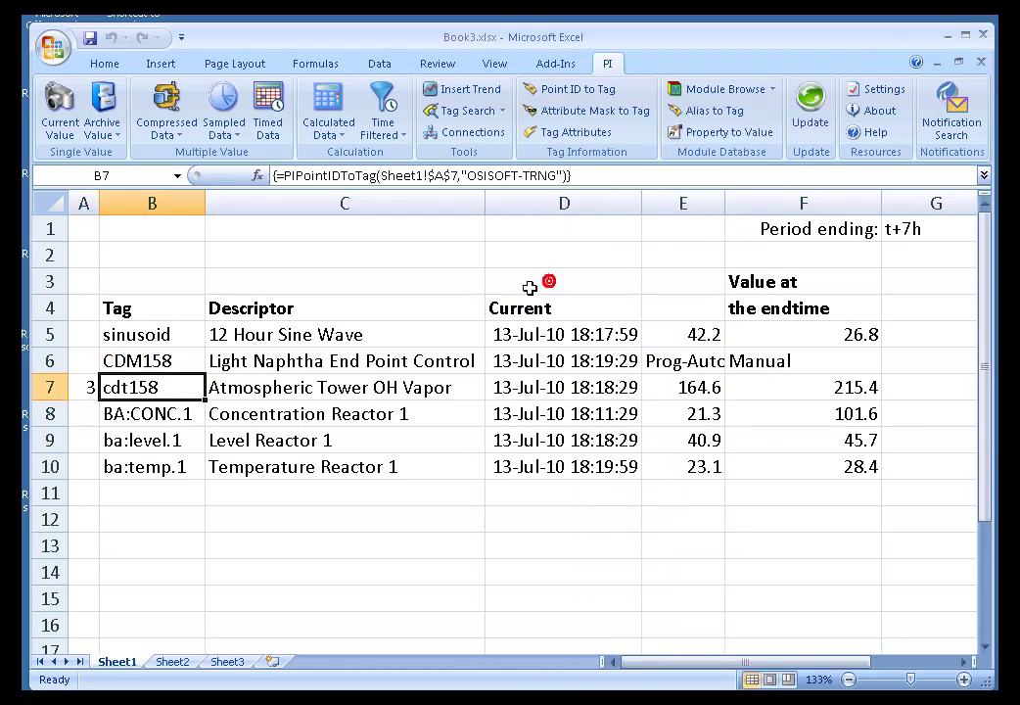
click(145, 413)
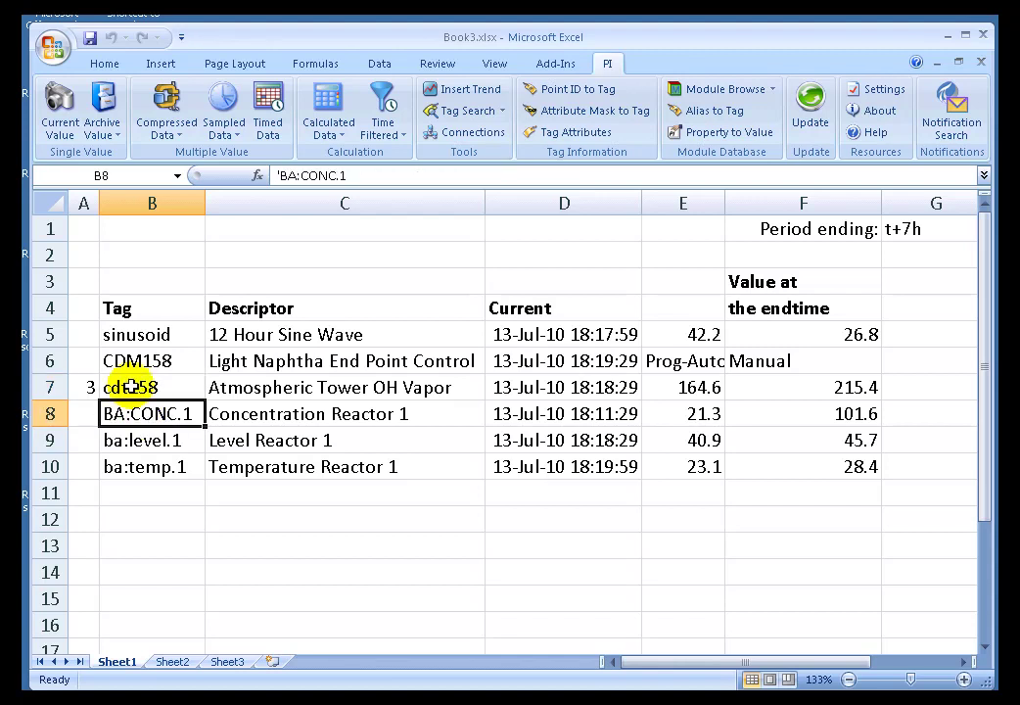
click(137, 387)
double_click(137, 388)
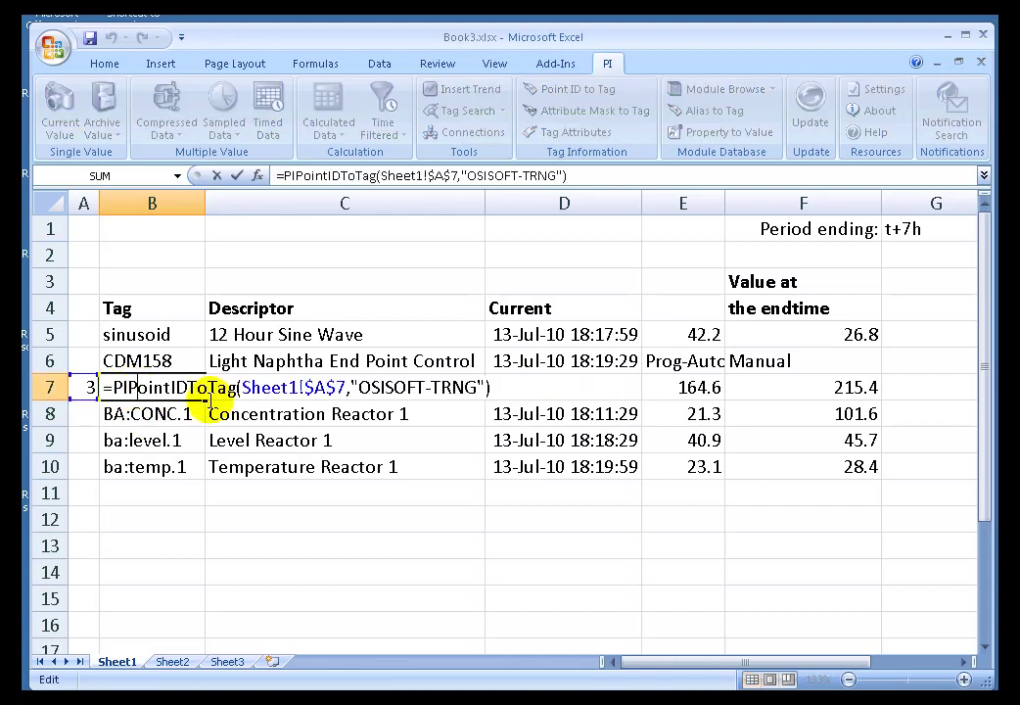
key(ctrl+shift+Return)
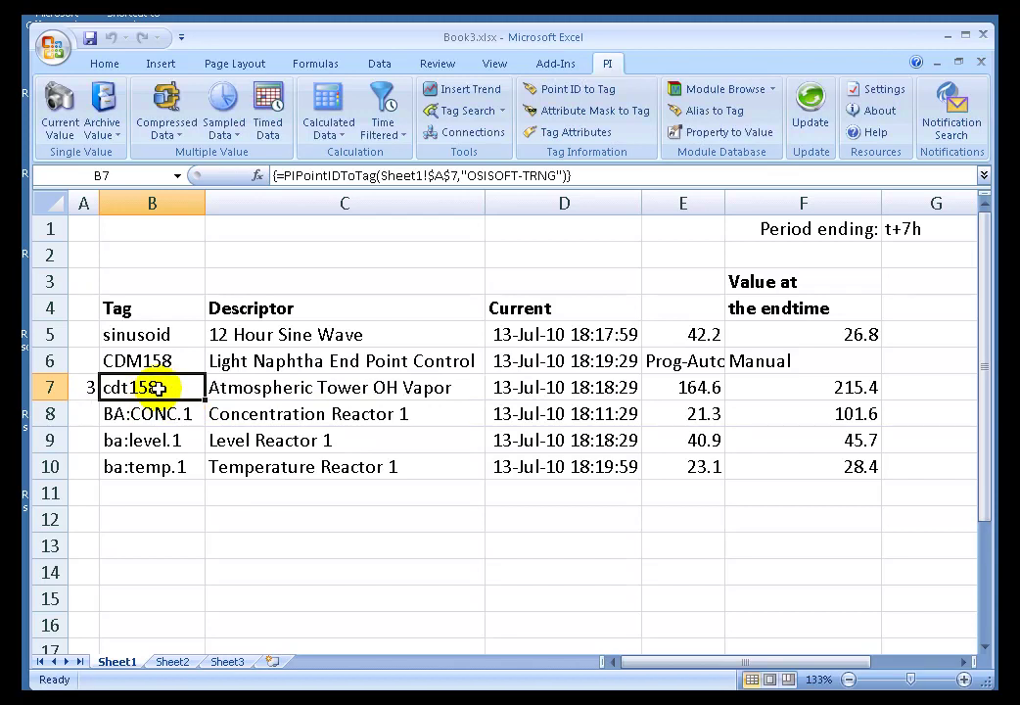
click(137, 281)
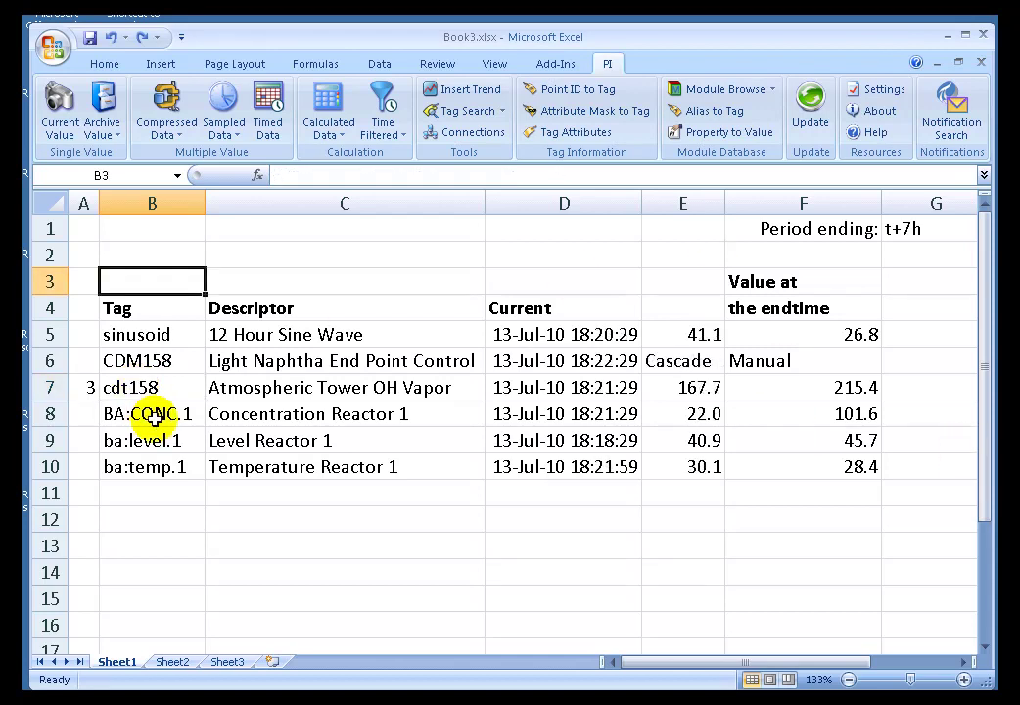
Clear row 7's old entries and type CDT158 as the tag in B7.
click(86, 388)
key(Right)
key(Delete)
key(Left)
key(Right)
text(CDT158)
key(Return)
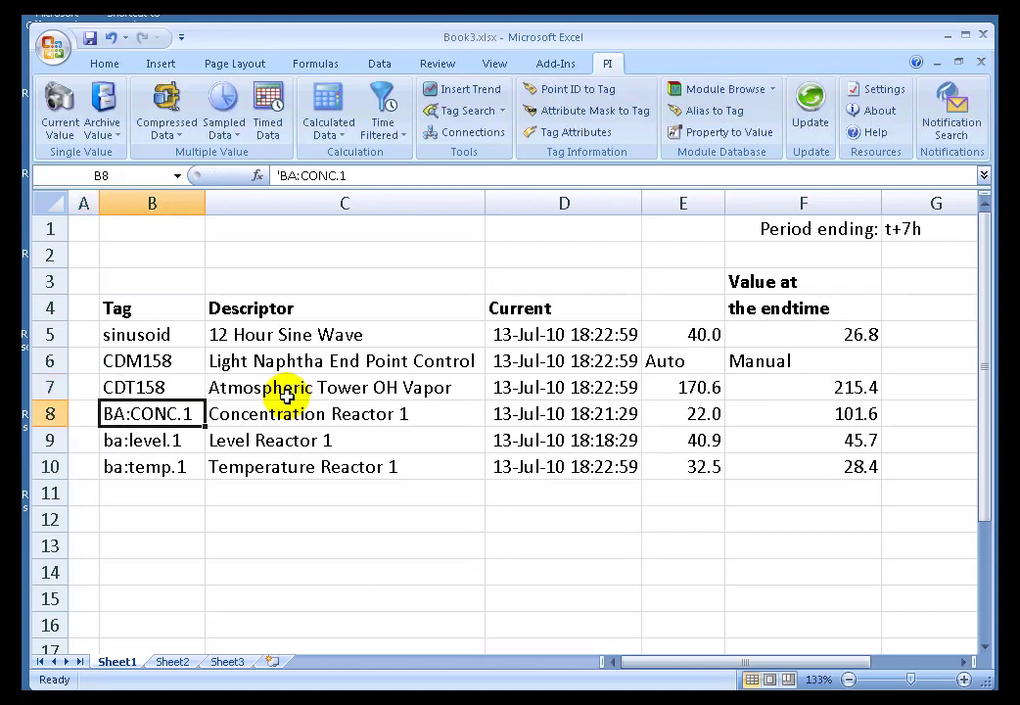
Write the pointid attribute of tags B5:B10 into column G starting at G5.
click(130, 333)
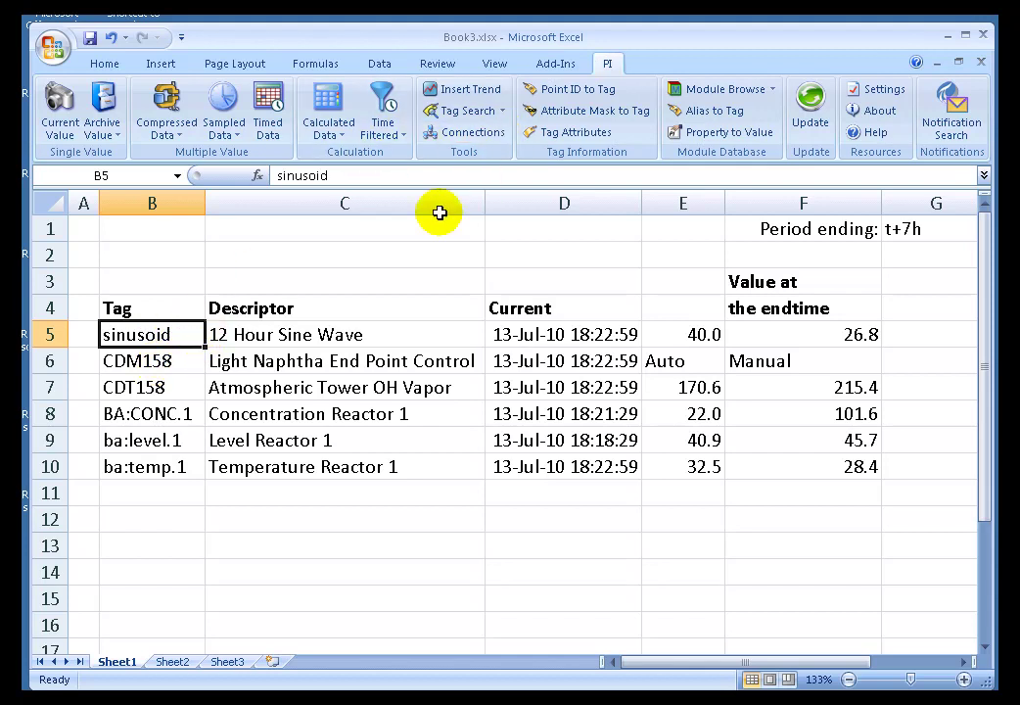
click(924, 333)
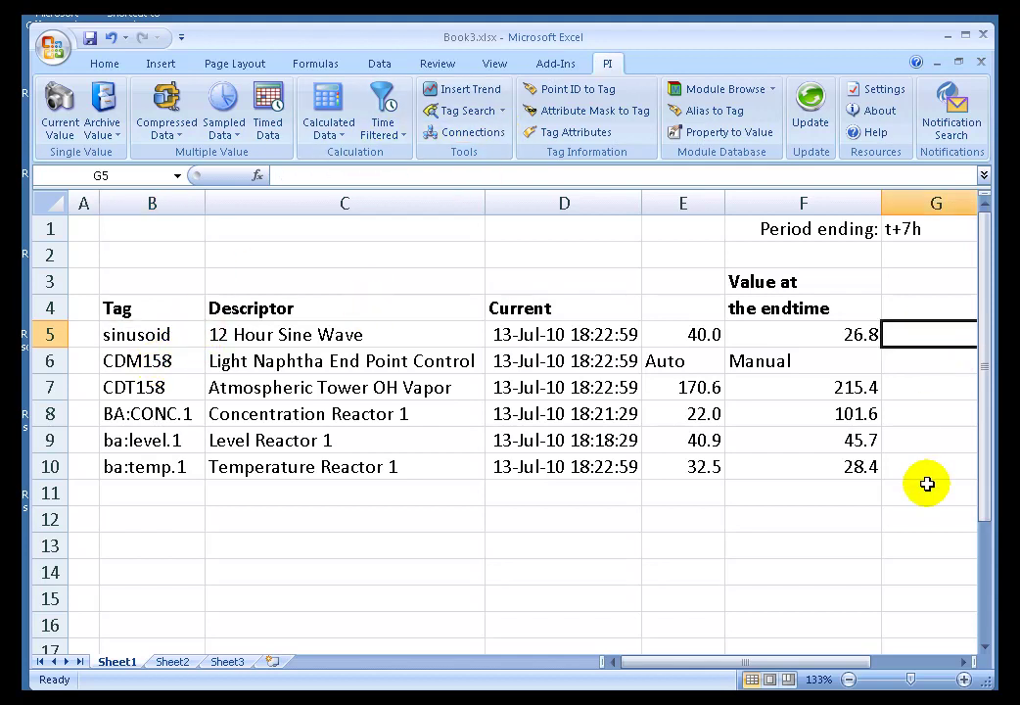
click(585, 137)
drag(147, 334, 141, 467)
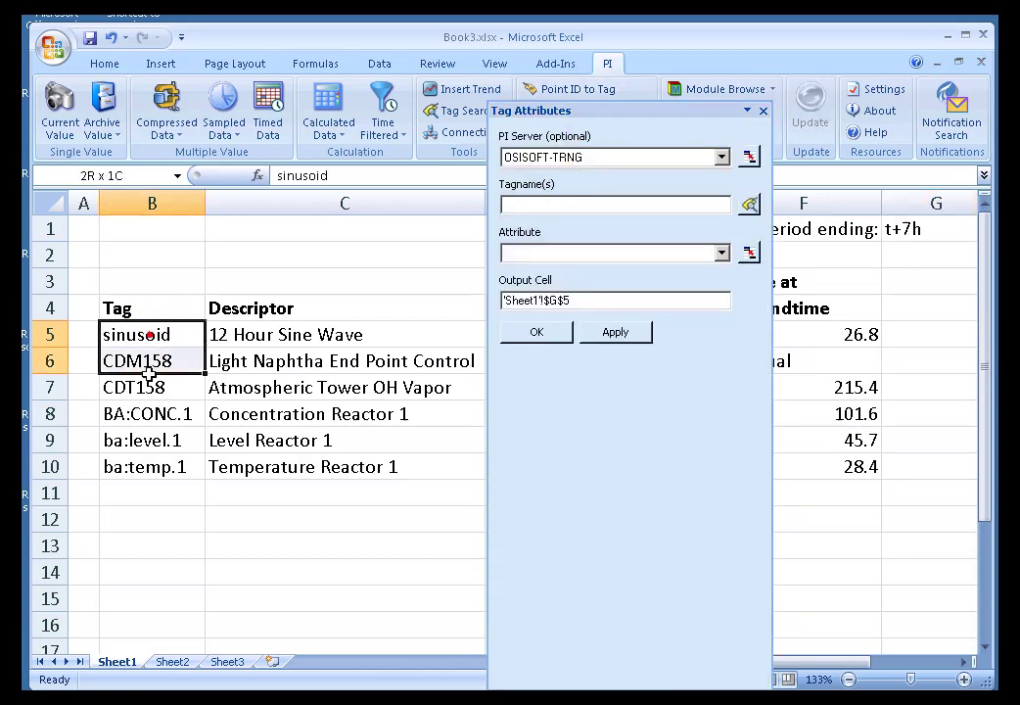
click(721, 253)
click(724, 337)
click(725, 345)
click(725, 342)
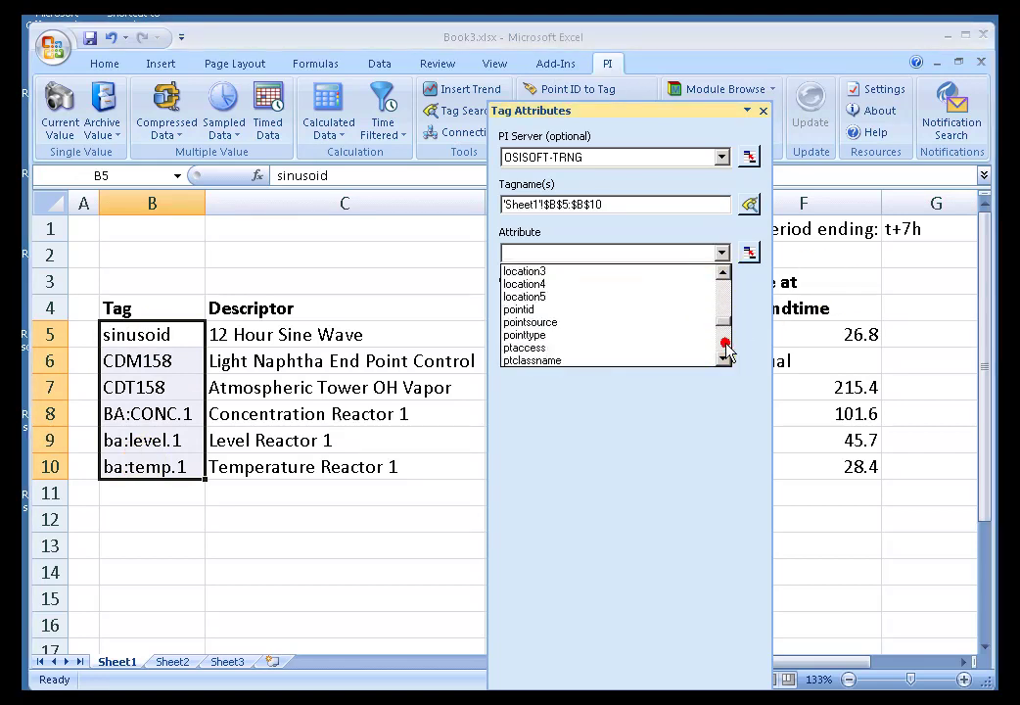
click(525, 309)
click(536, 333)
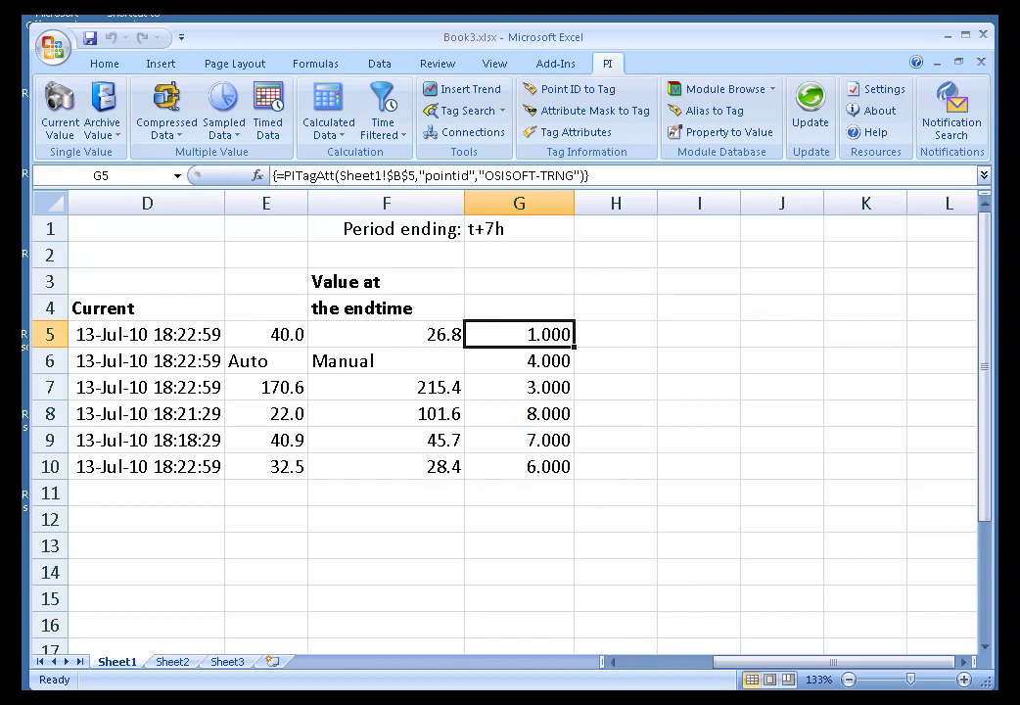
Copy the six point IDs in G5:G10.
shift+click(537, 467)
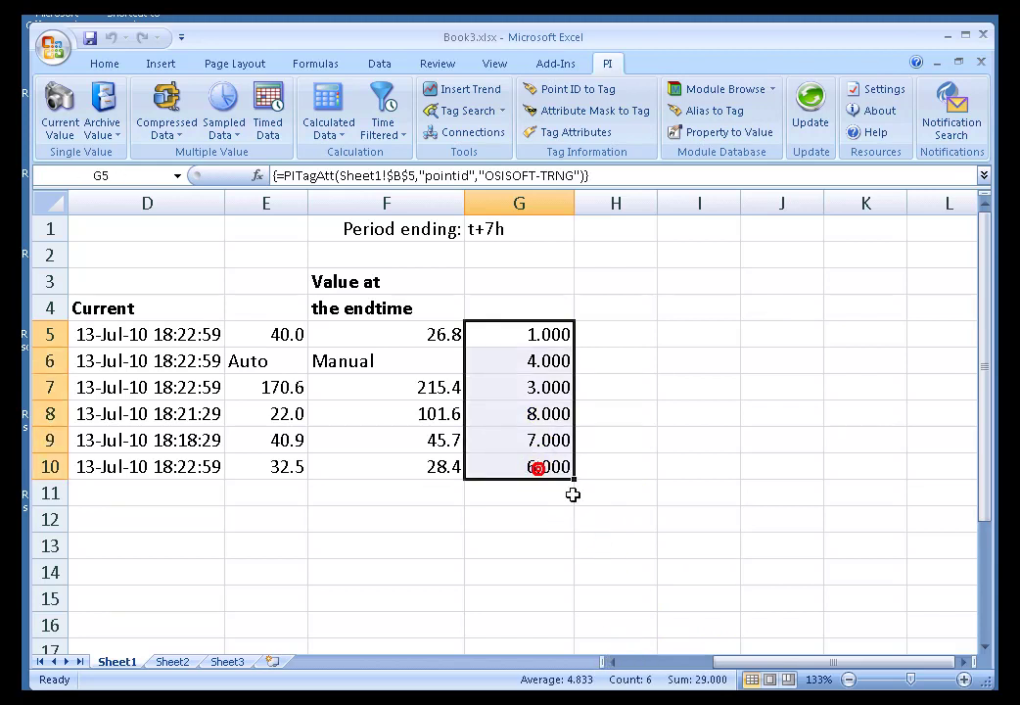
click(628, 670)
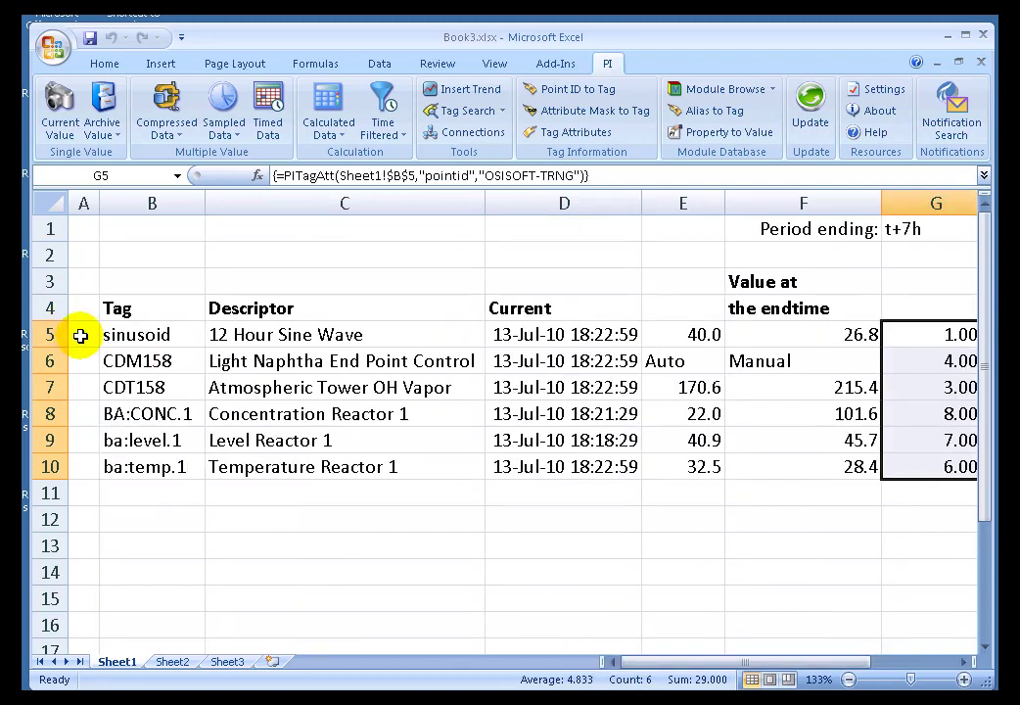
right_click(910, 335)
click(742, 418)
scroll(728, 411, right, 3)
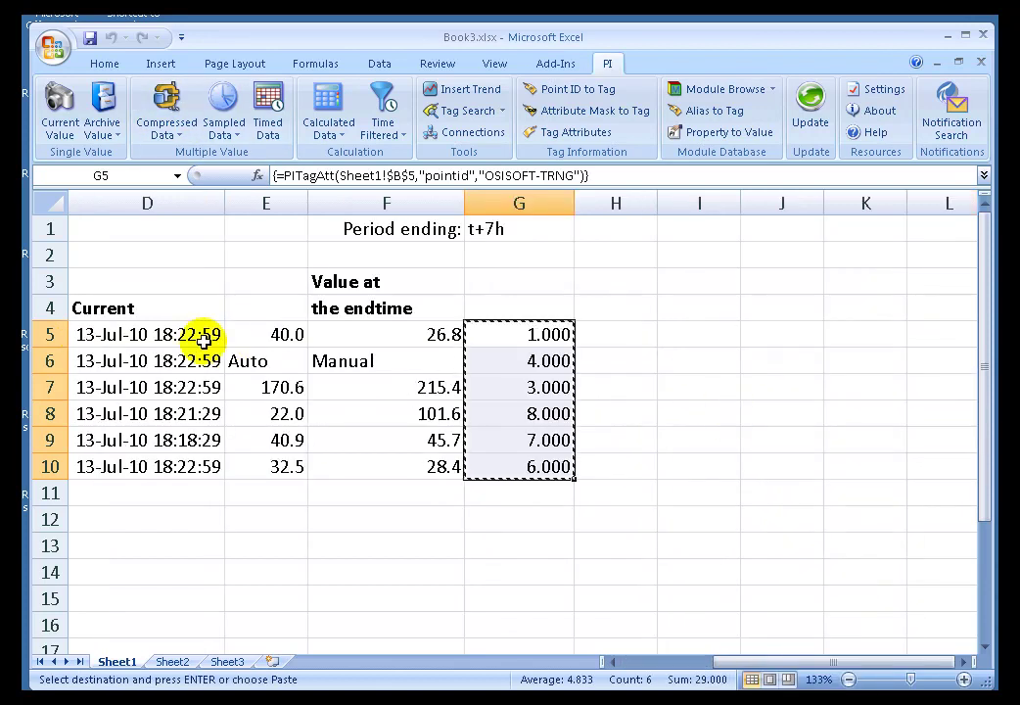
click(644, 662)
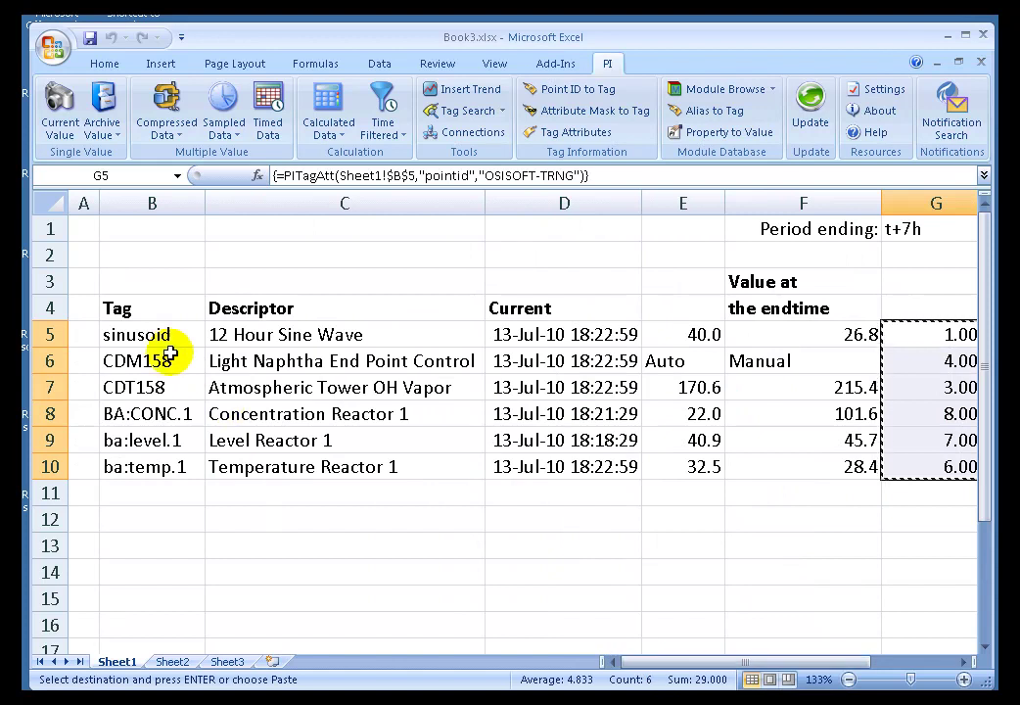
Paste them as values into A5:A10, end copy mode, and reselect G5:G10.
click(83, 335)
right_click(81, 334)
click(157, 416)
click(45, 340)
click(245, 544)
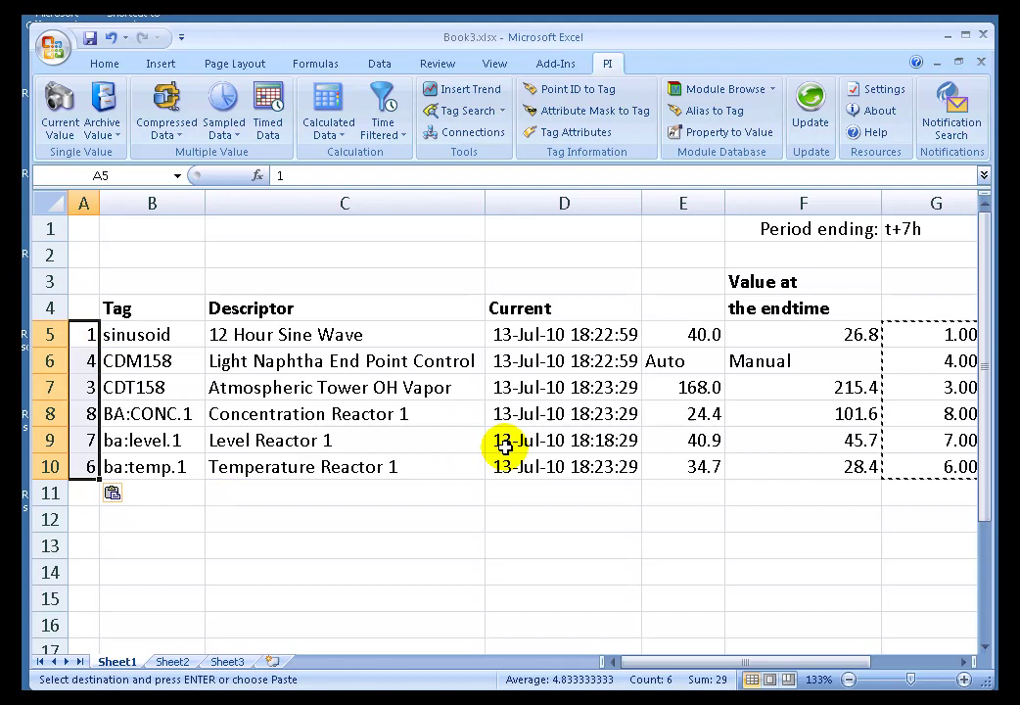
key(Escape)
click(127, 334)
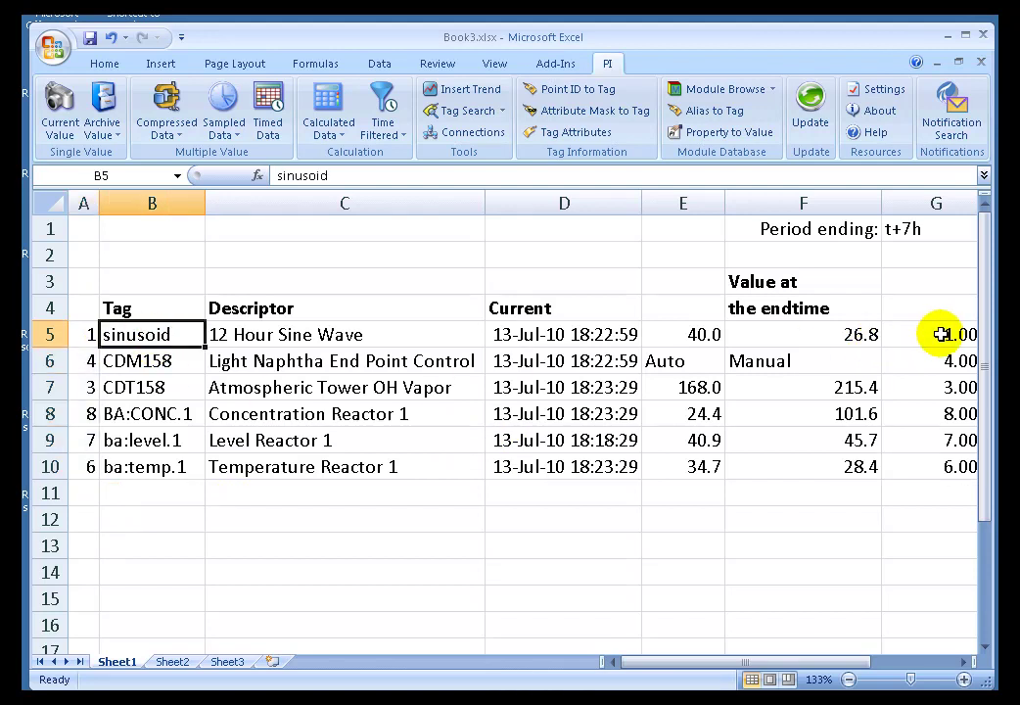
drag(941, 335, 940, 467)
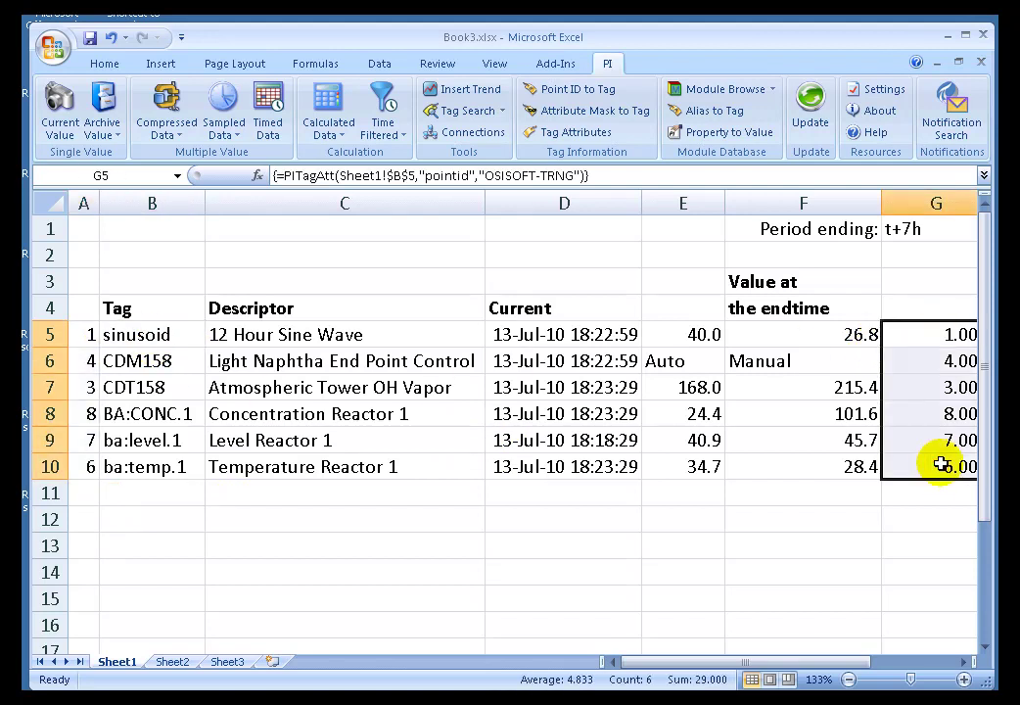
Delete the point ID formulas in G5:G10 and the tag names in B5:B10.
key(Delete)
scroll(939, 464, right, 3)
key(Left)
key(Home)
key(Right)
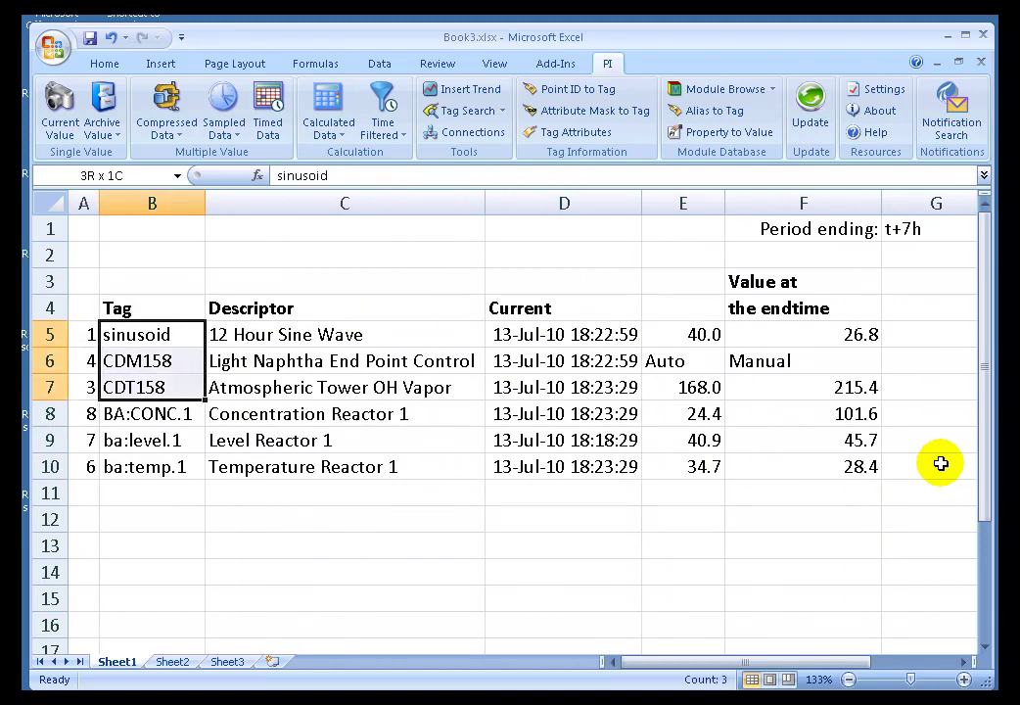
key(shift+Down)
key(shift+Down)
key(shift+Down)
key(Delete)
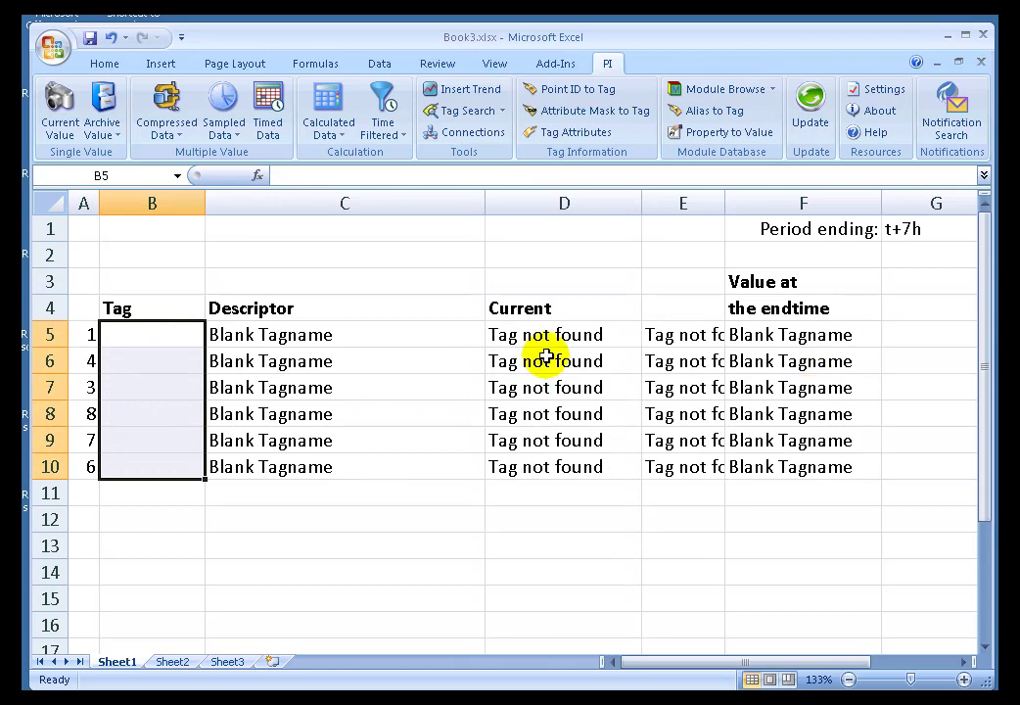
click(163, 336)
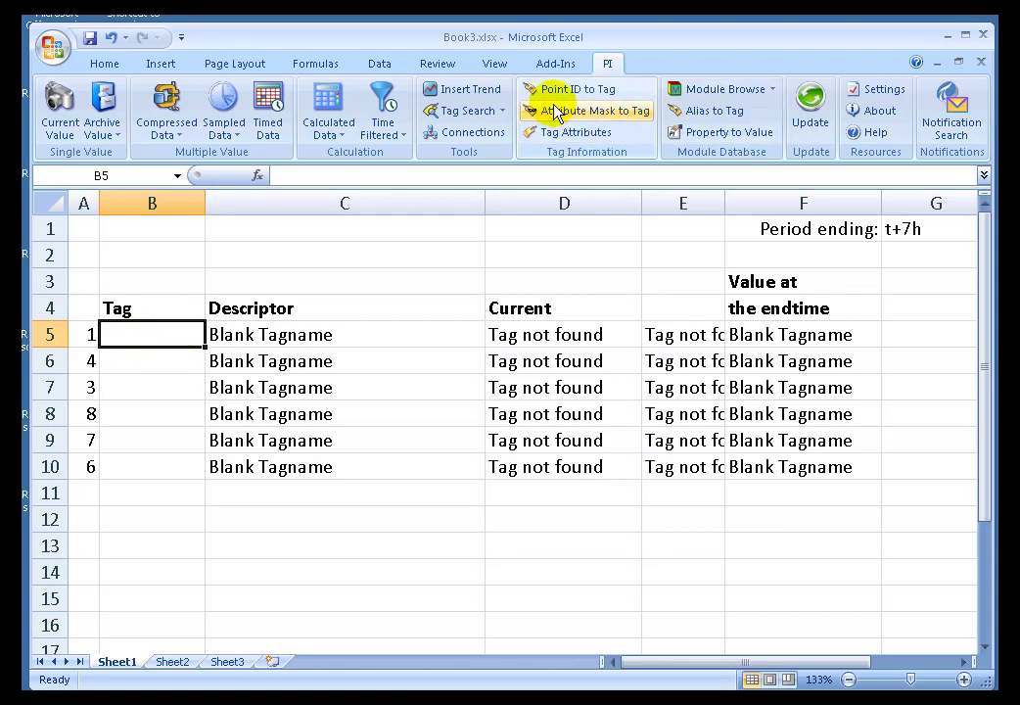
Regenerate tag names in B5:B10 with Point ID to Tag from point IDs in A5:A10.
click(608, 98)
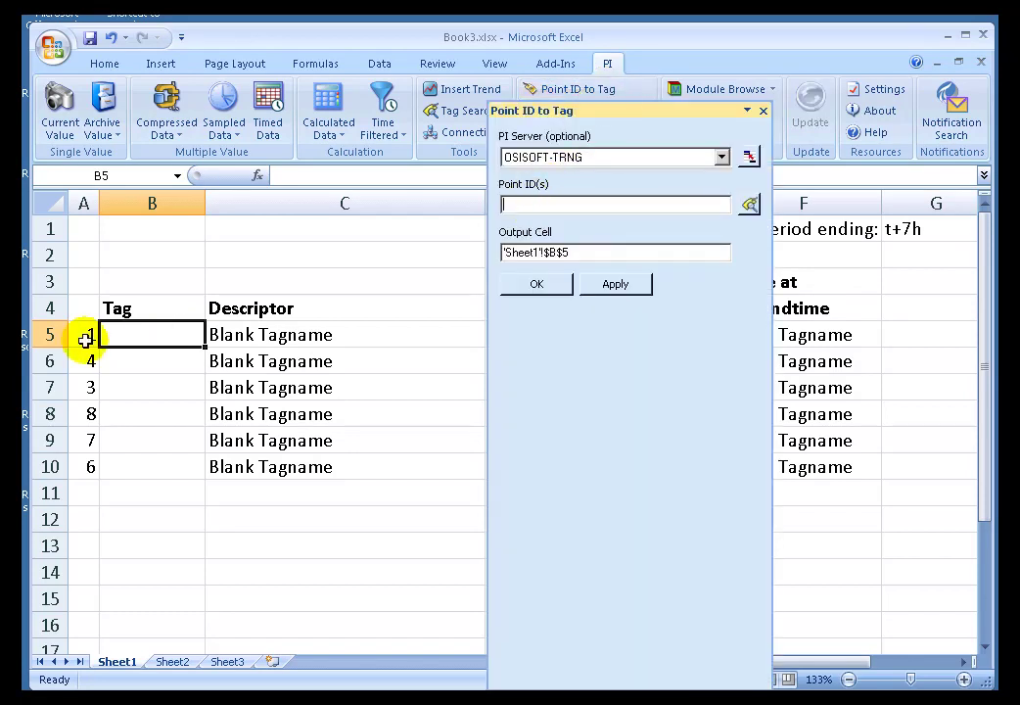
drag(85, 339, 76, 471)
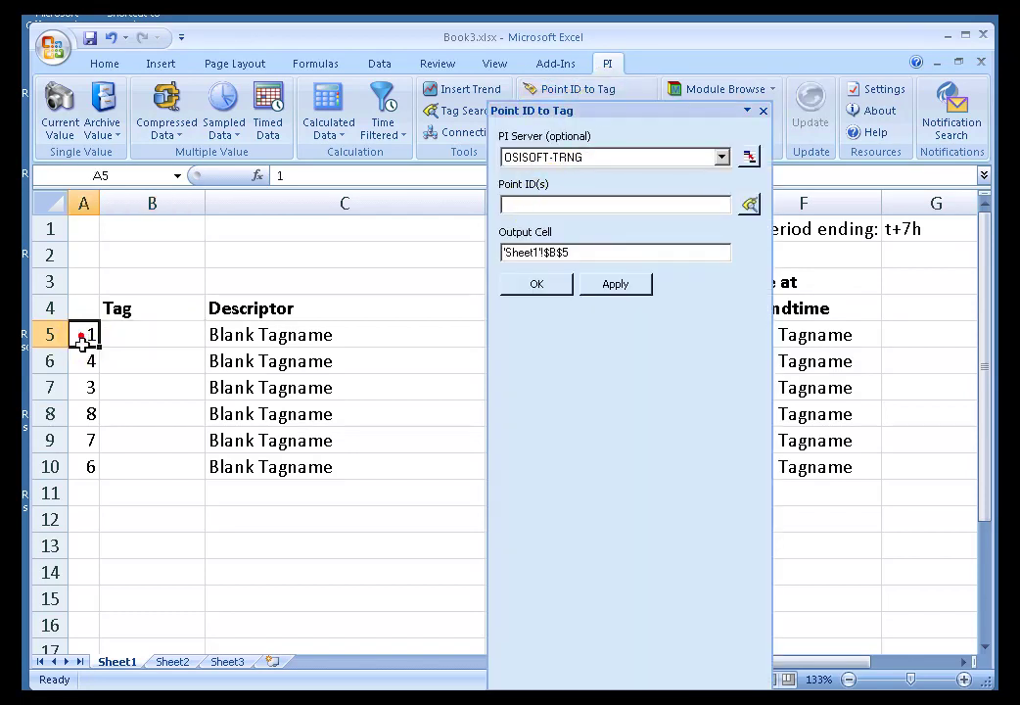
click(536, 286)
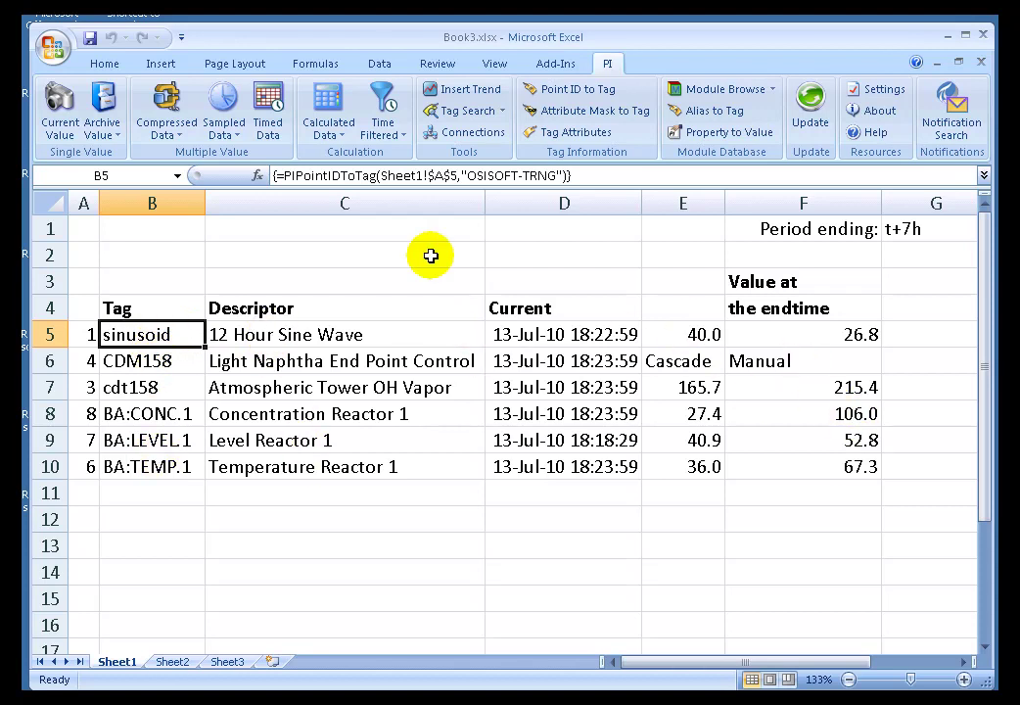
Hide column A, then check the tag lookup formula in B5.
click(84, 203)
right_click(84, 203)
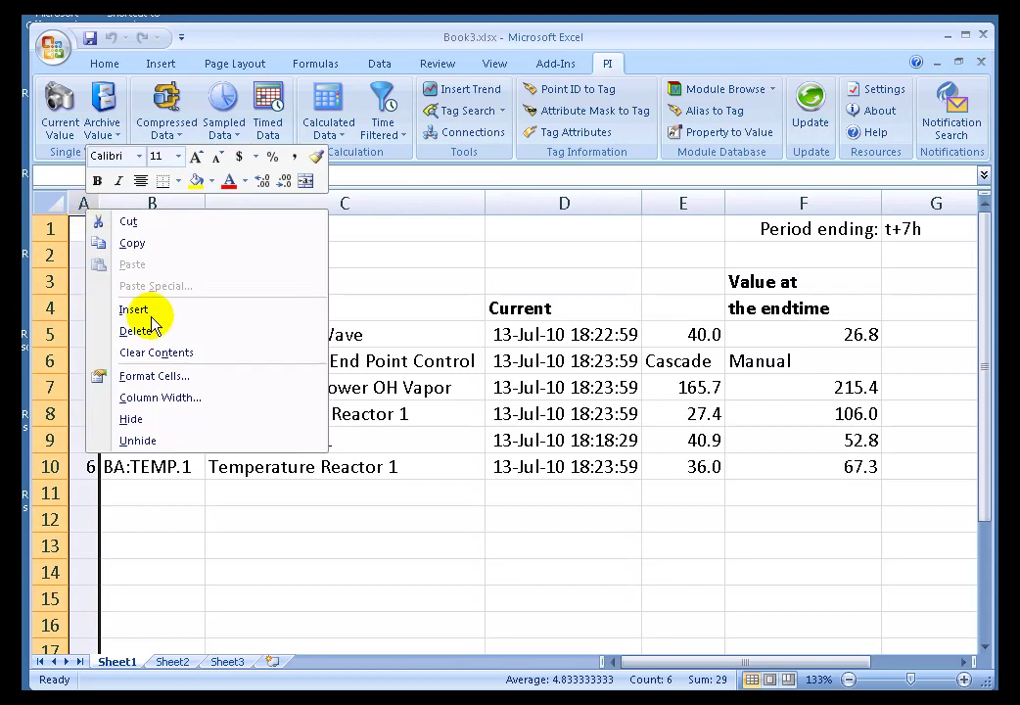
click(149, 418)
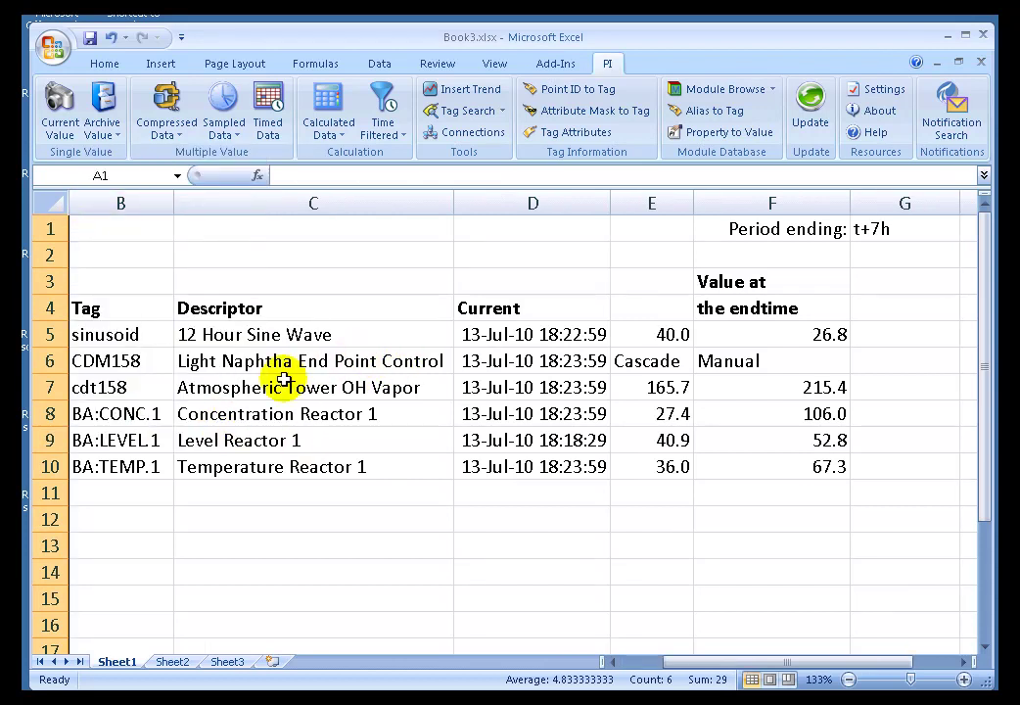
click(100, 335)
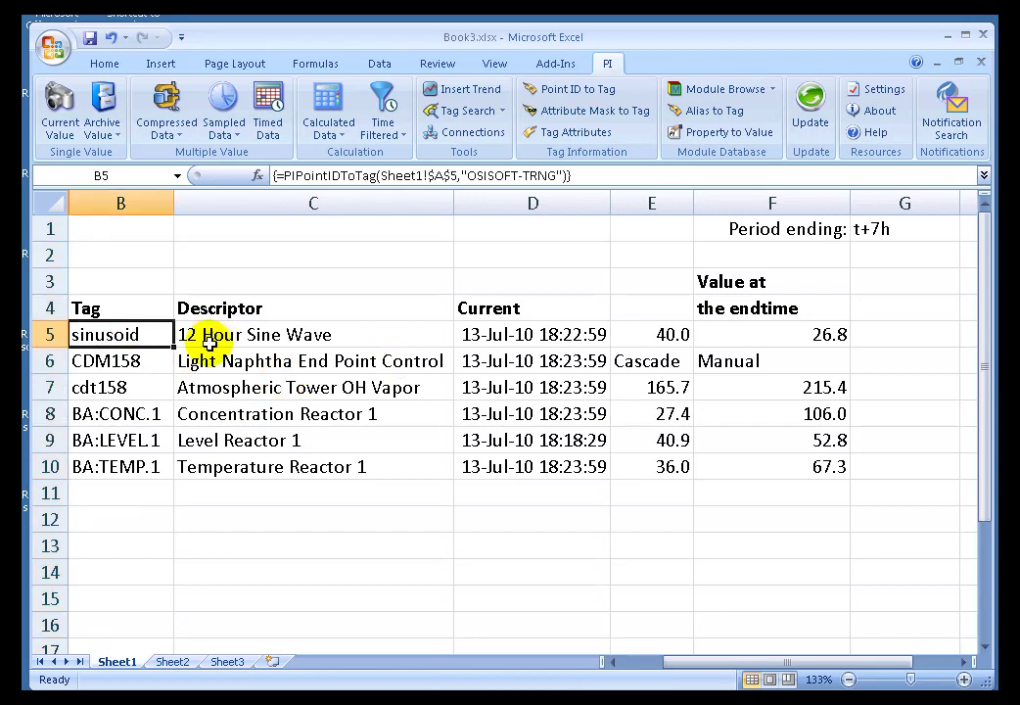
click(150, 278)
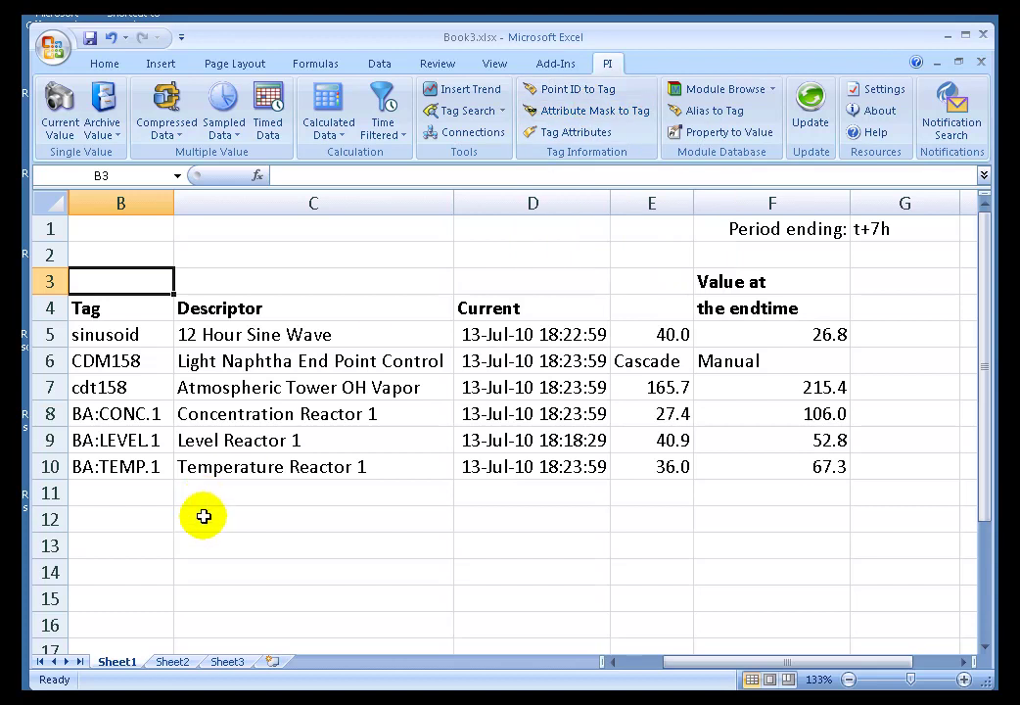
Delete the six tag lookup formulas from column B.
click(132, 536)
click(96, 333)
key(ctrl+shift+Down)
key(Delete)
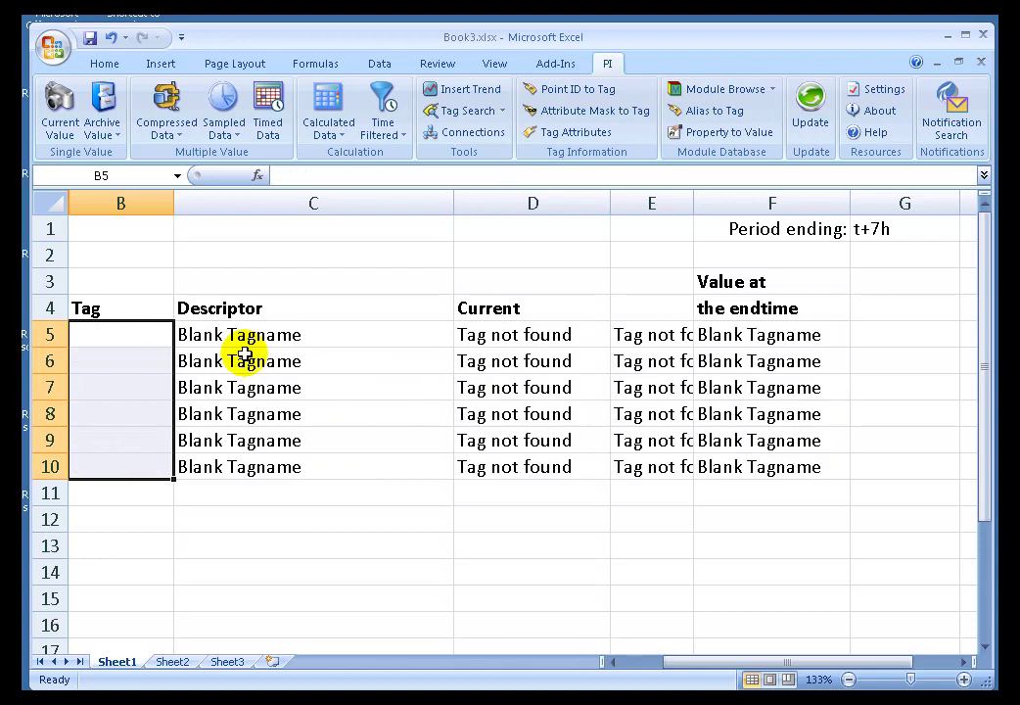
key(Up)
key(Up)
key(Up)
key(Up)
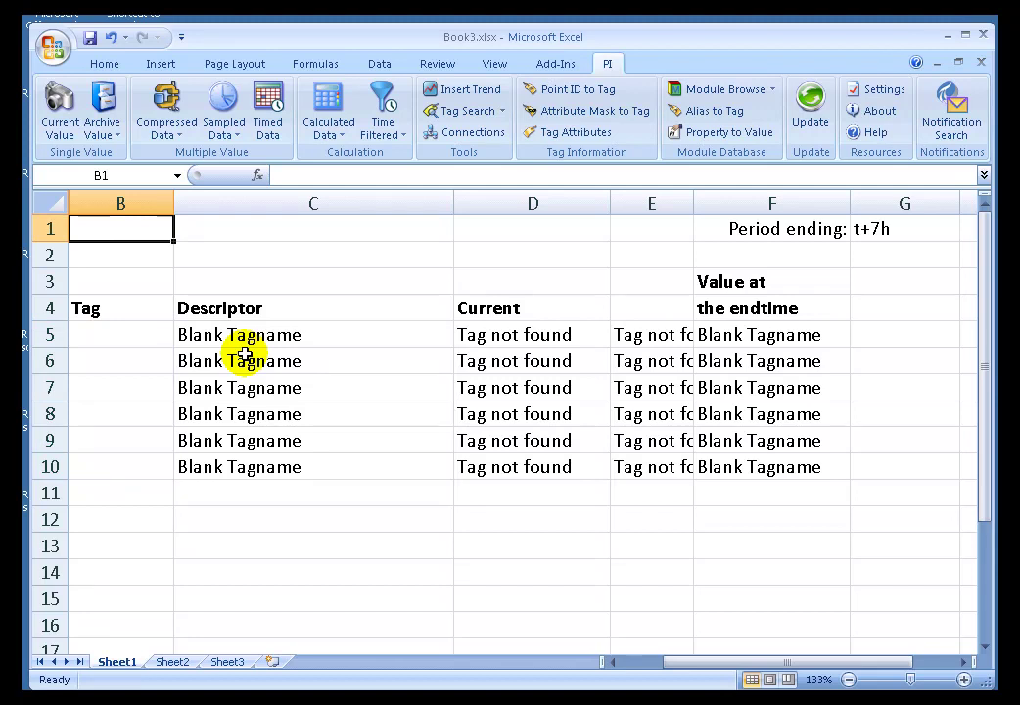
Enter the criteria ba* in C2 and *reactor* in D2.
key(Right)
key(Down)
text(ba)
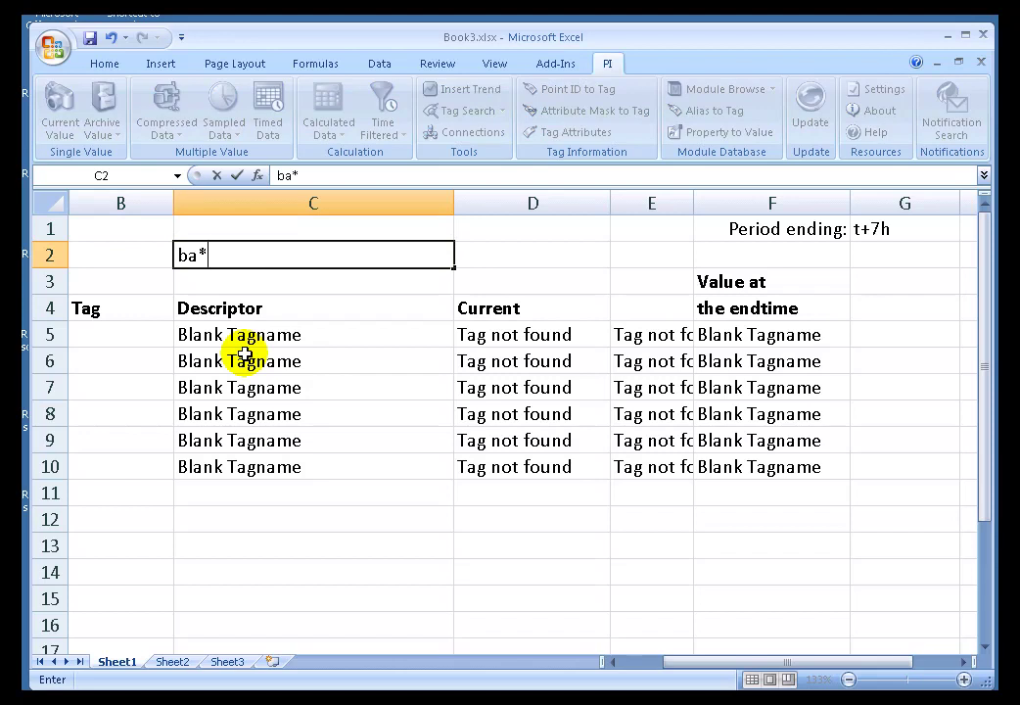
key(Return)
key(Up)
key(Right)
text(rea)
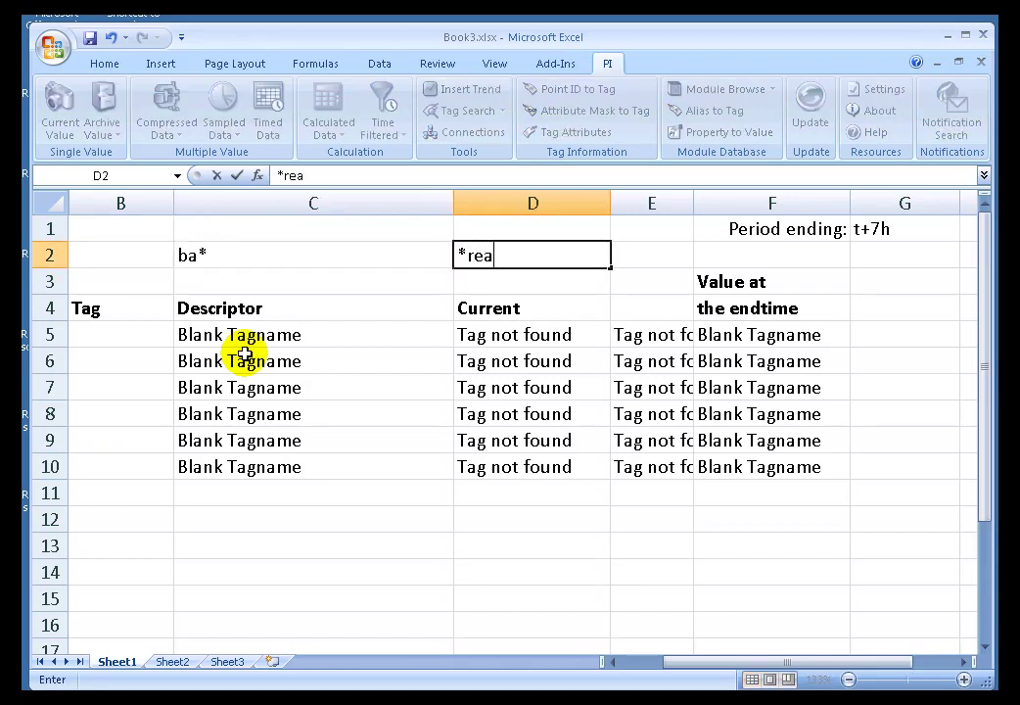
key(Return)
key(Up)
key(Left)
key(Up)
Label C1 as Tag and D1 as Descriptor, then select both criteria cells.
key(Left)
key(Right)
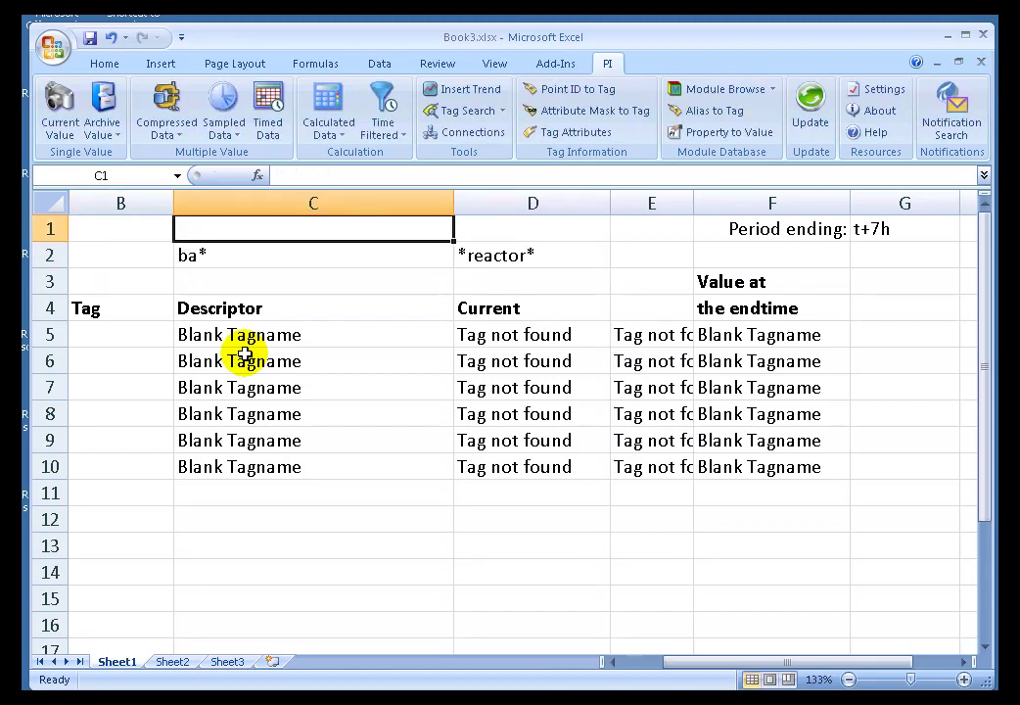
text(Tag)
key(Tab)
text(D)
key(Return)
key(Up)
key(Down)
key(Left)
key(Left)
key(Right)
key(shift+Right)
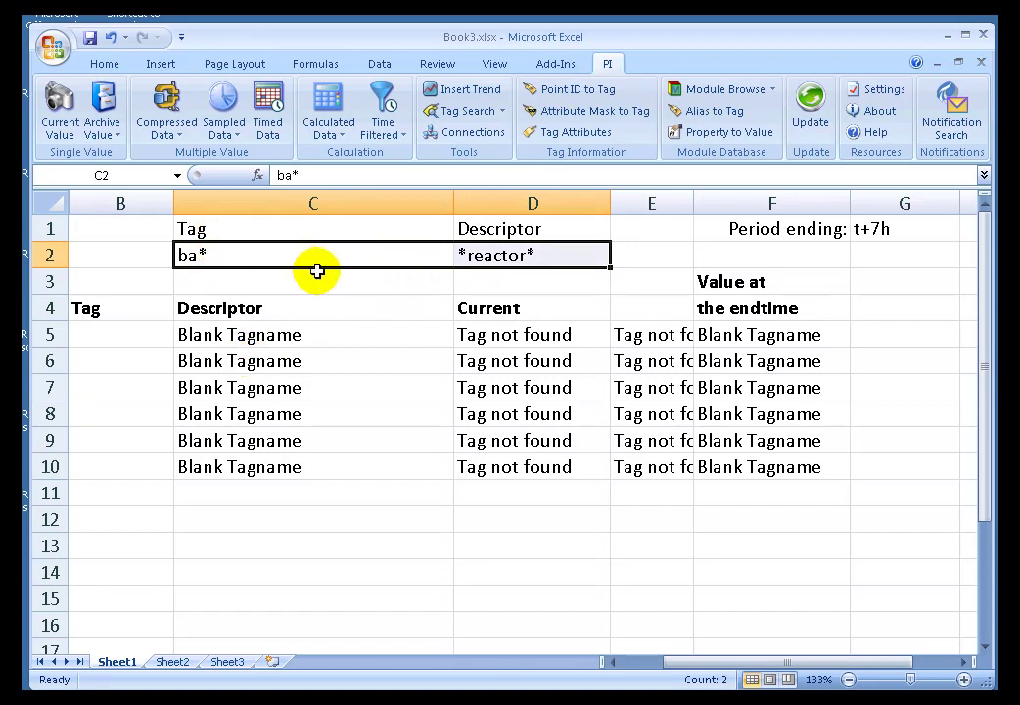
Pick B5 as the tag list's output cell, reviewing the ba* and *reactor* criteria.
click(88, 334)
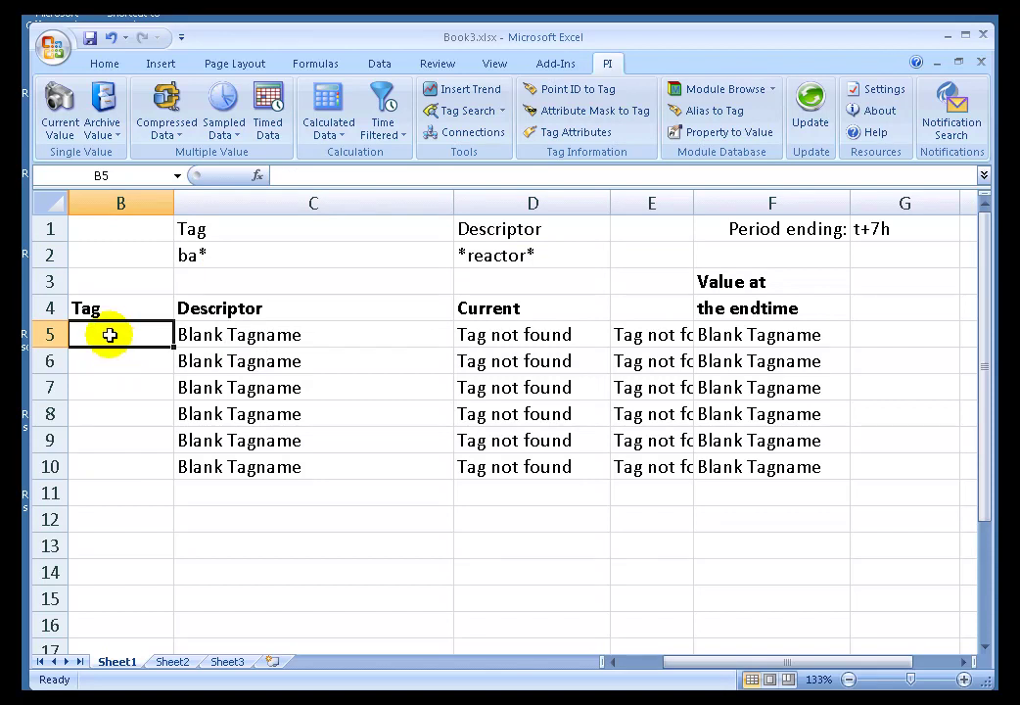
click(102, 359)
click(105, 400)
click(109, 329)
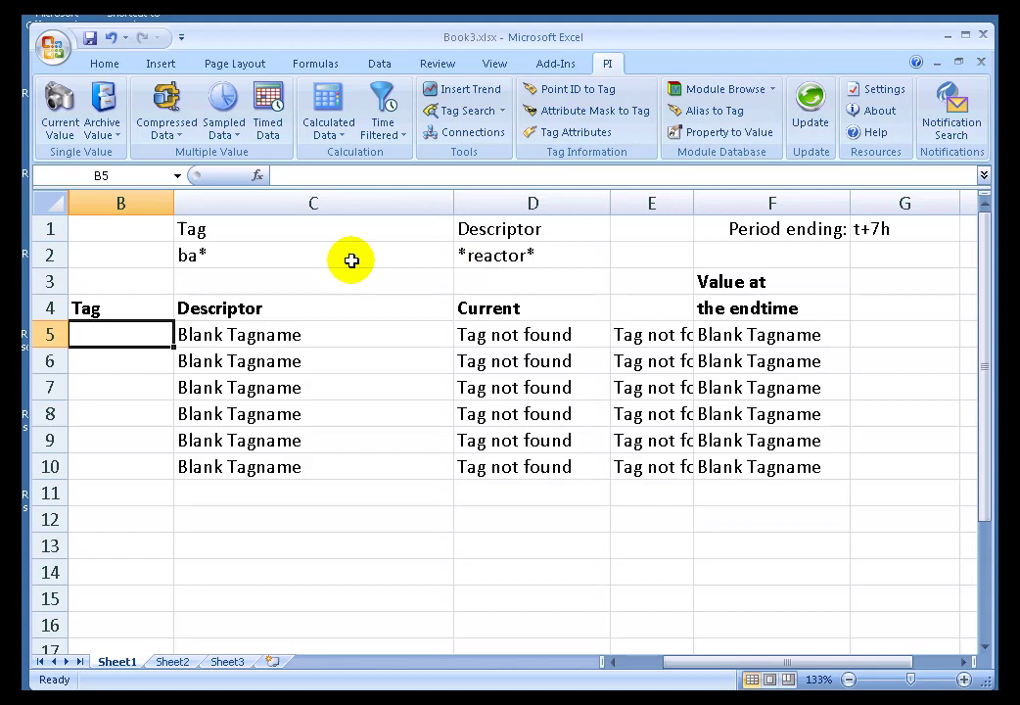
click(221, 256)
click(486, 253)
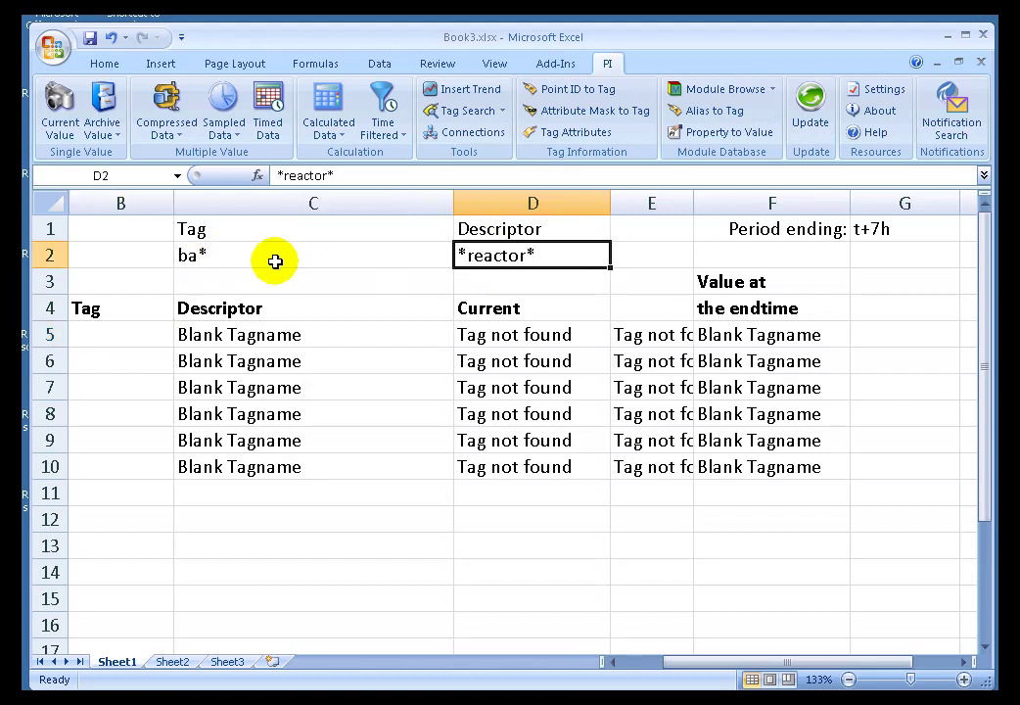
click(101, 338)
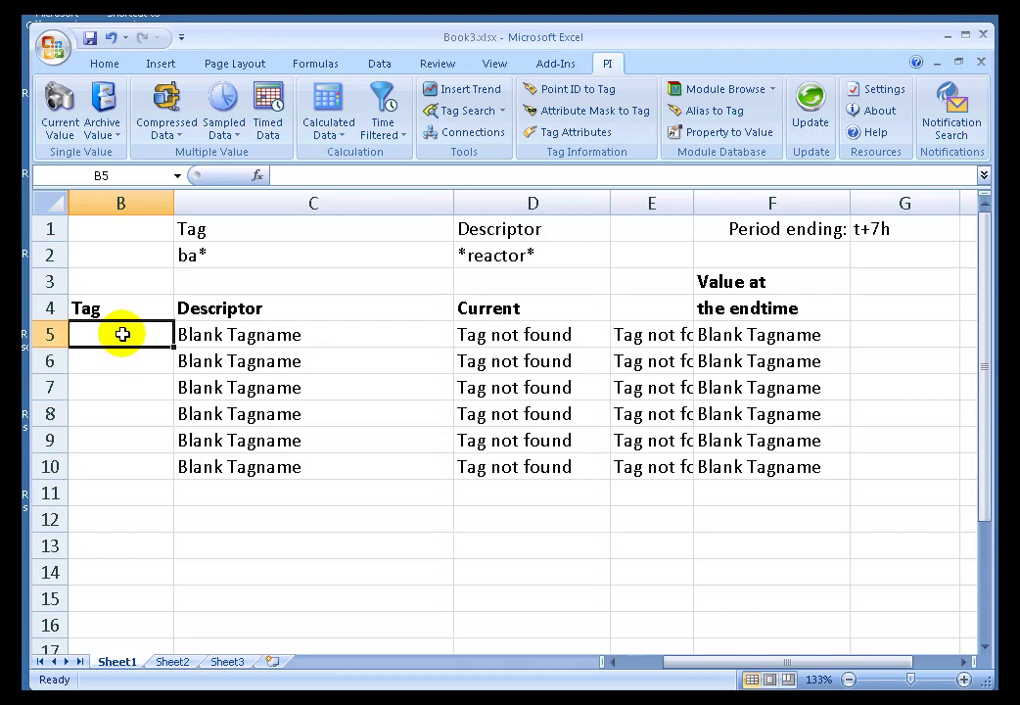
Run an Attribute Mask search with tag criterion C2 and descriptor D2, listing tags down from B5.
click(579, 111)
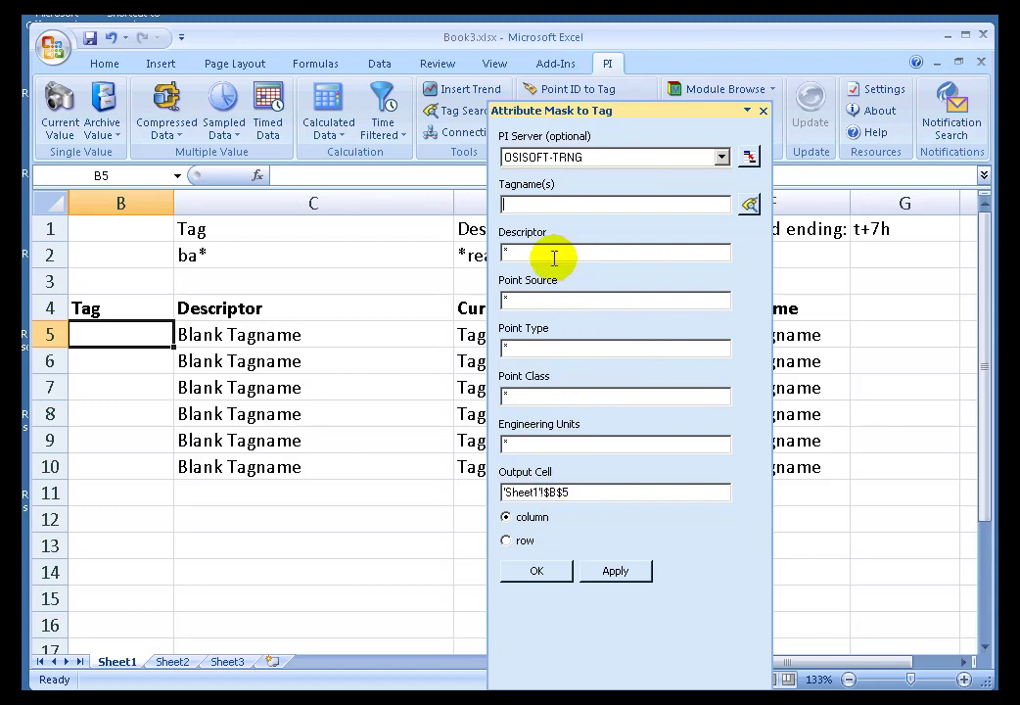
click(532, 202)
click(222, 251)
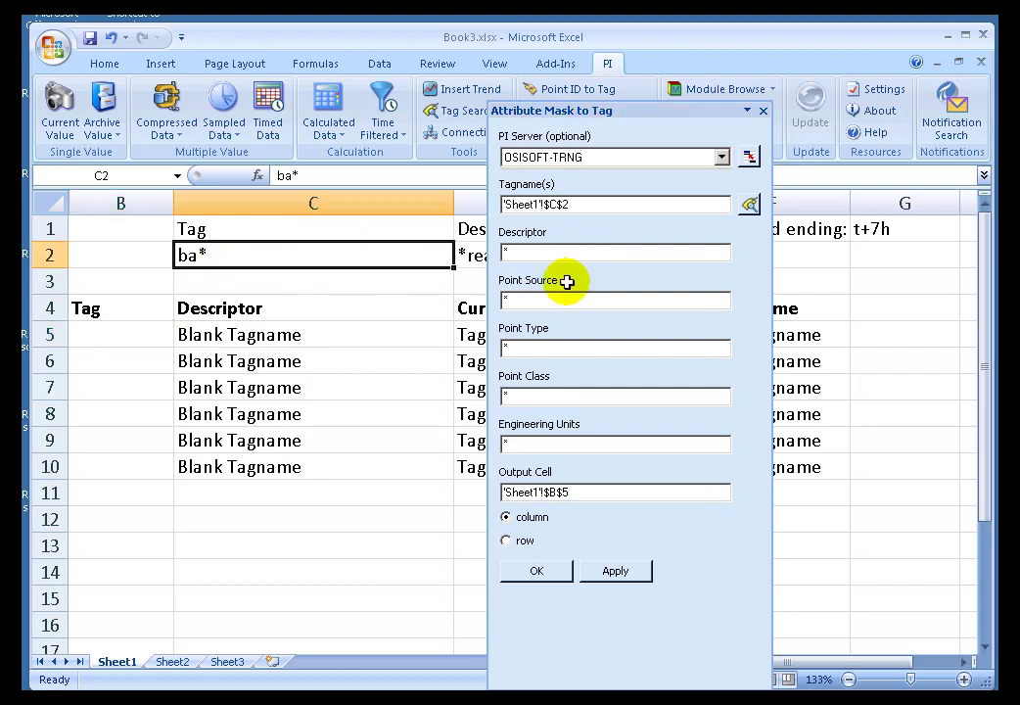
click(526, 254)
drag(620, 110, 762, 120)
click(501, 257)
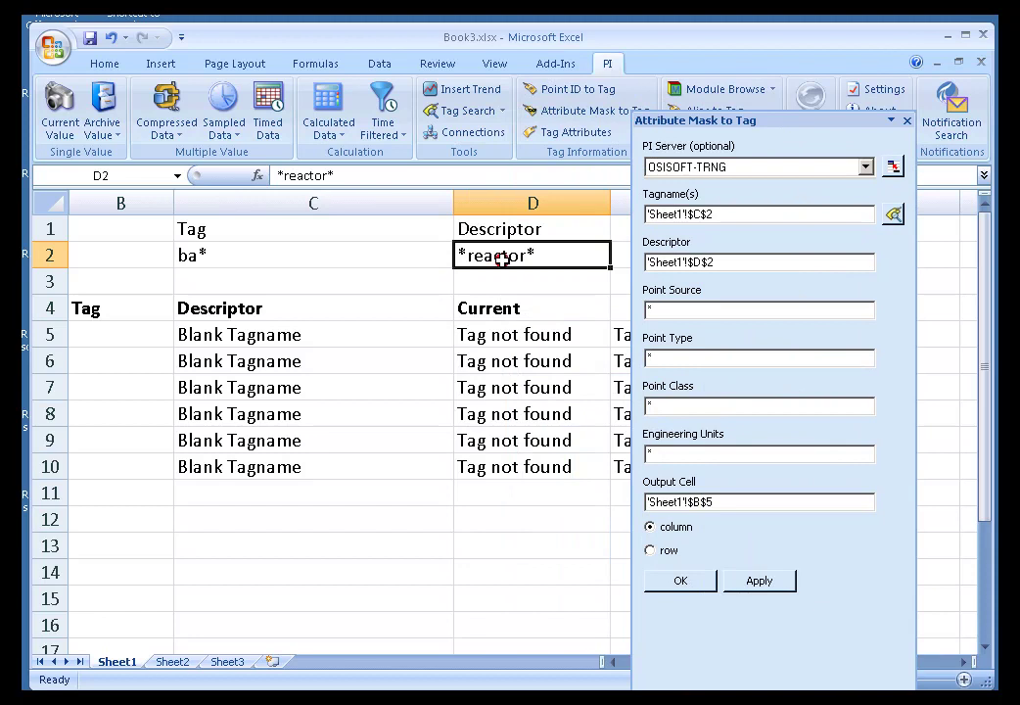
click(675, 582)
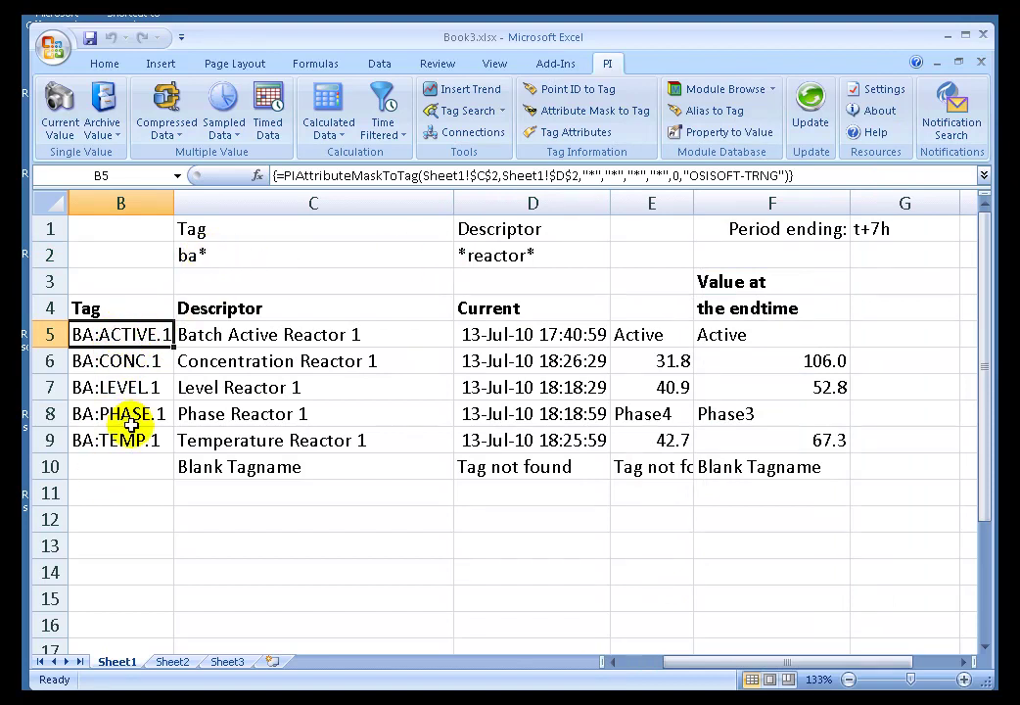
click(205, 257)
click(503, 256)
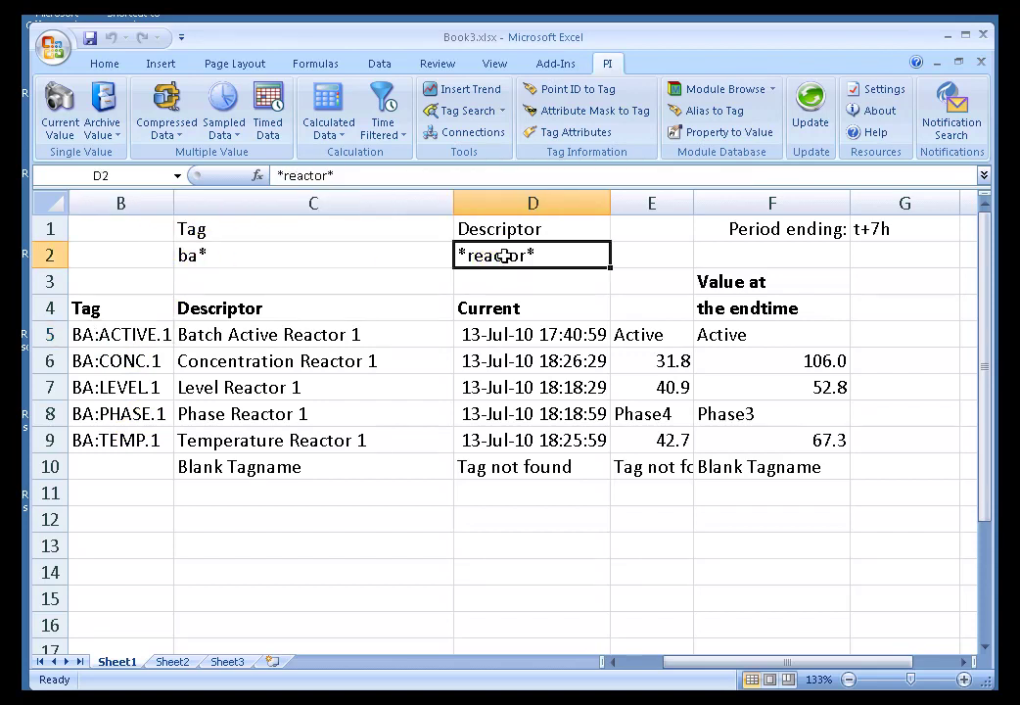
click(249, 257)
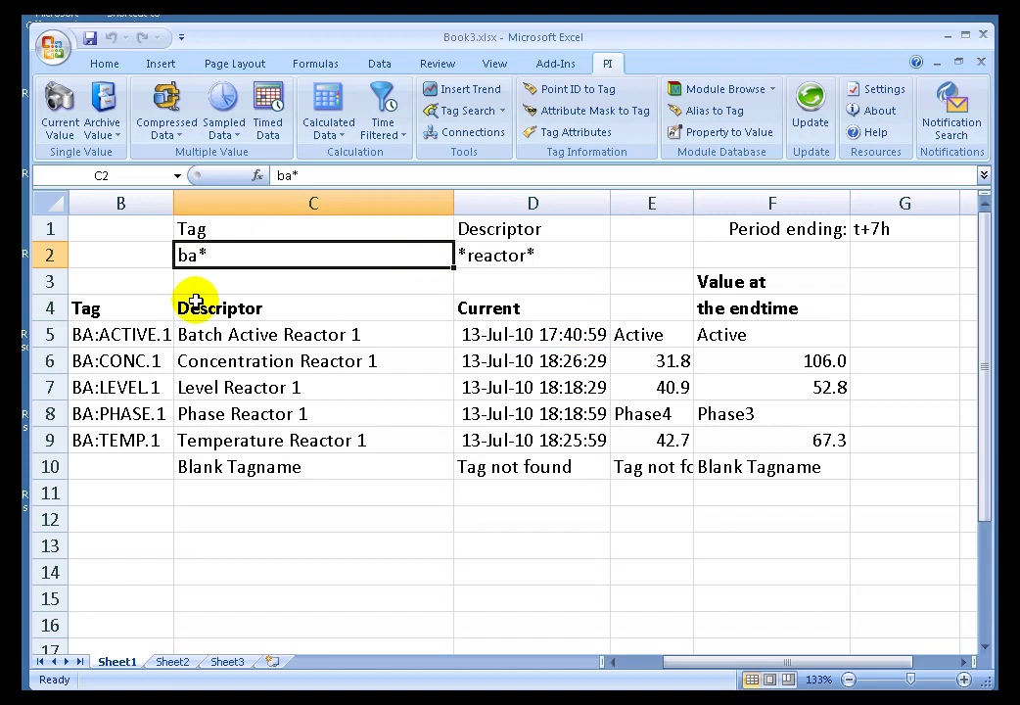
click(329, 265)
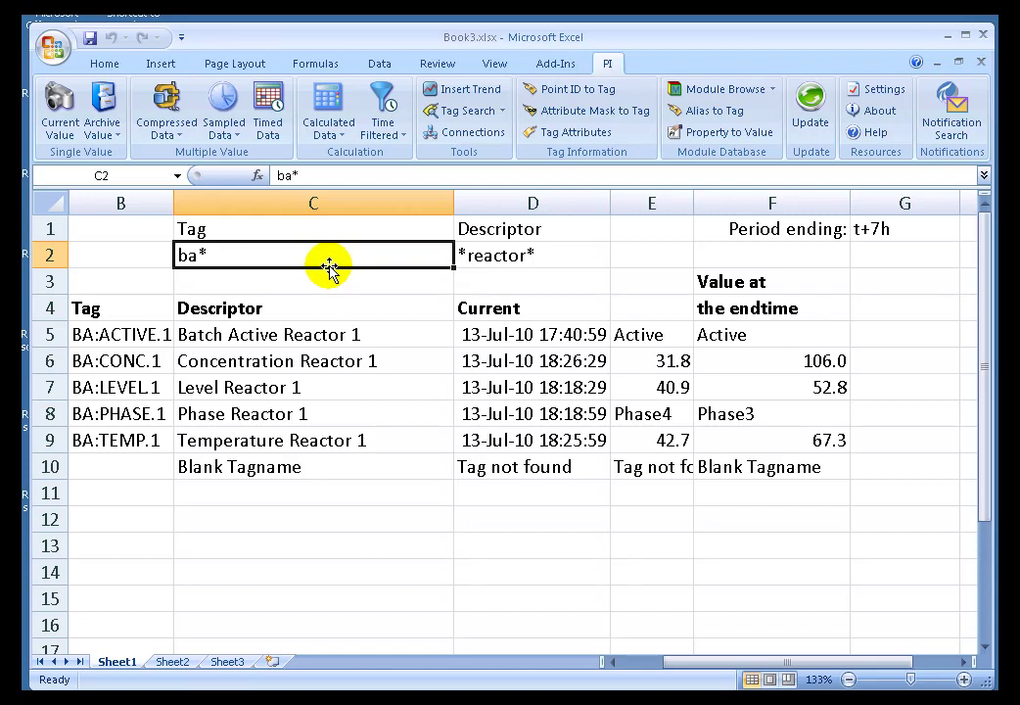
click(115, 336)
double_click(116, 336)
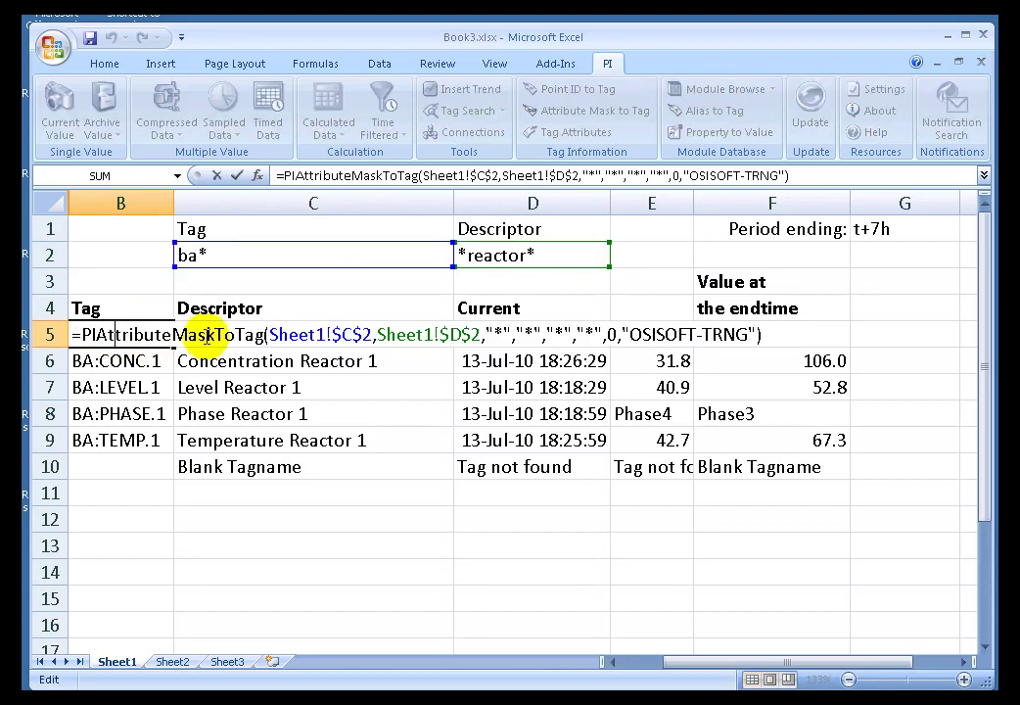
key(ctrl+shift+Return)
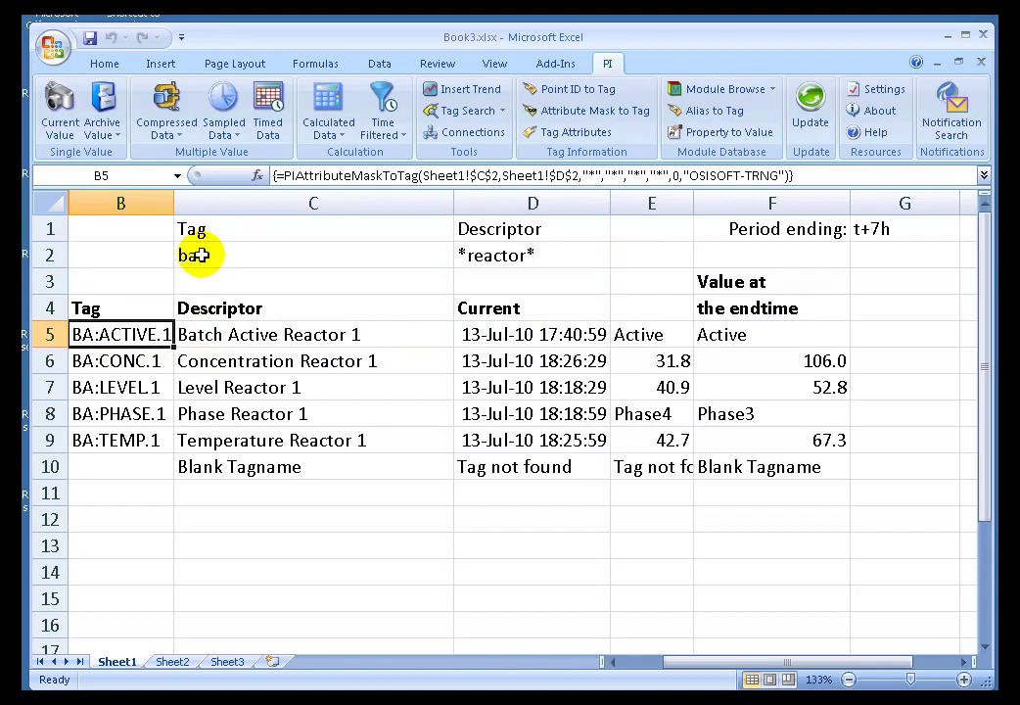
click(224, 256)
double_click(224, 256)
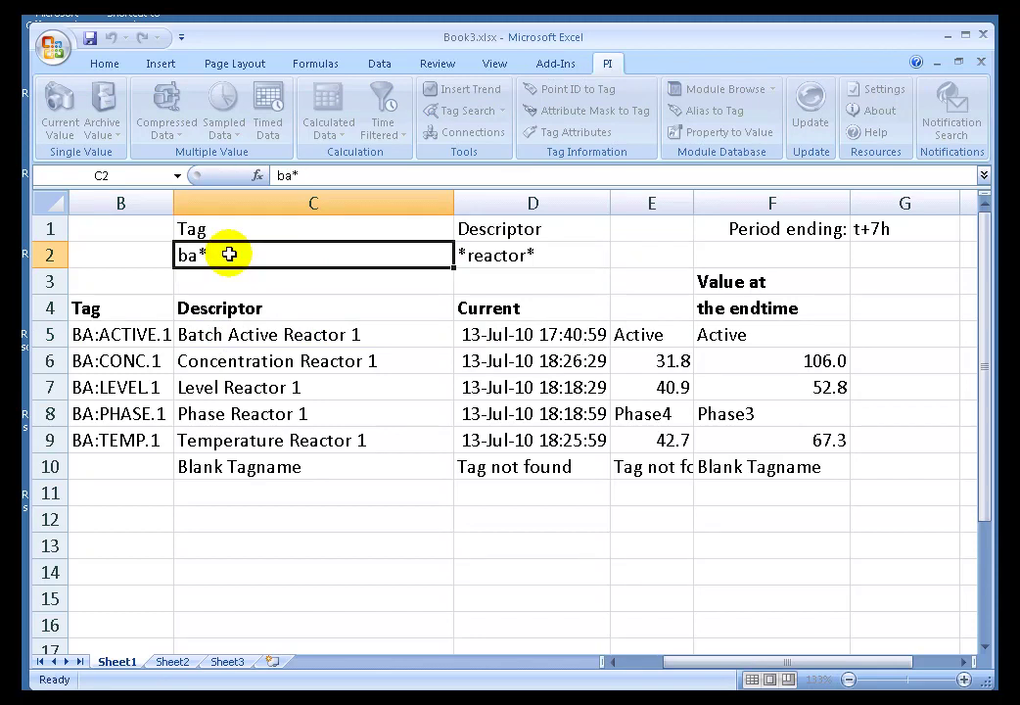
key(Tab)
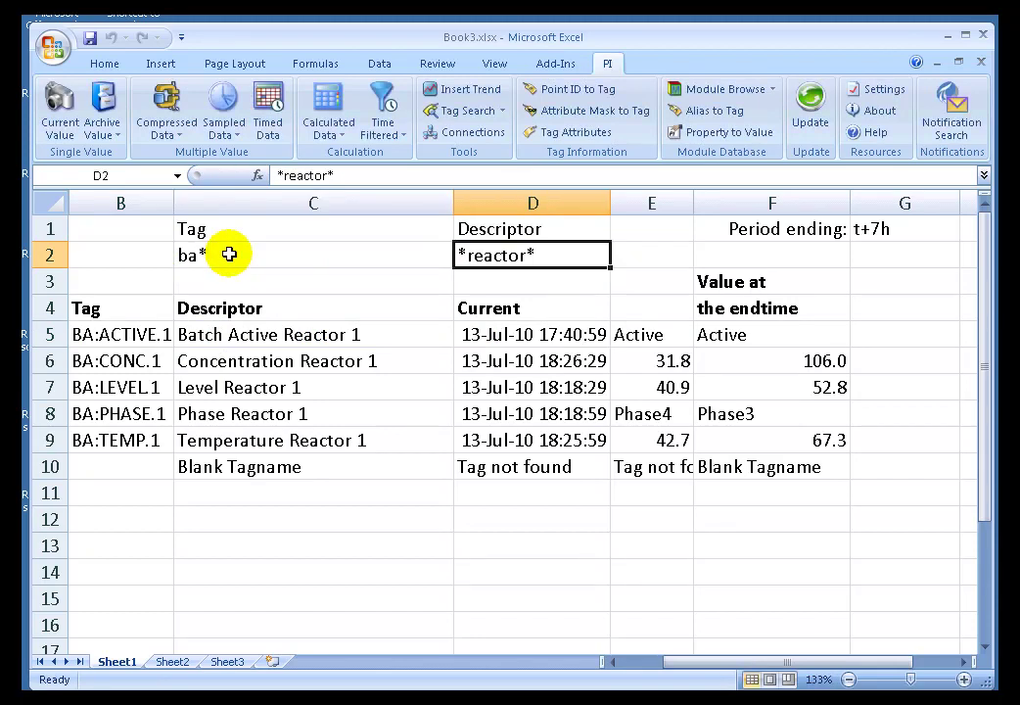
Change the descriptor criterion in D2 to *.
text(*)
key(Return)
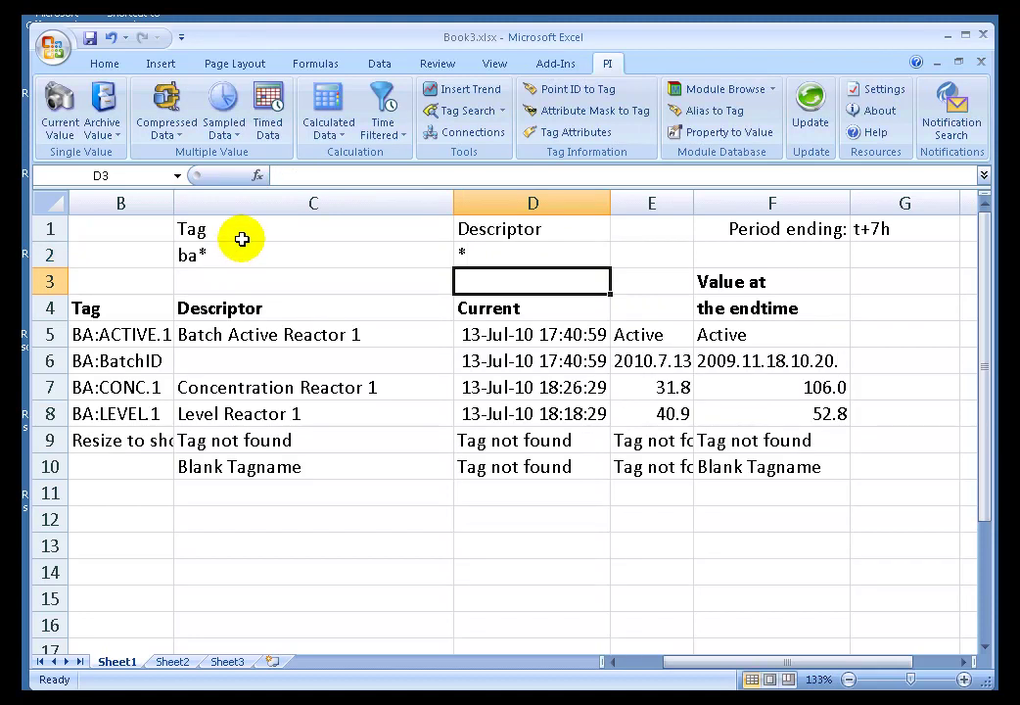
click(507, 252)
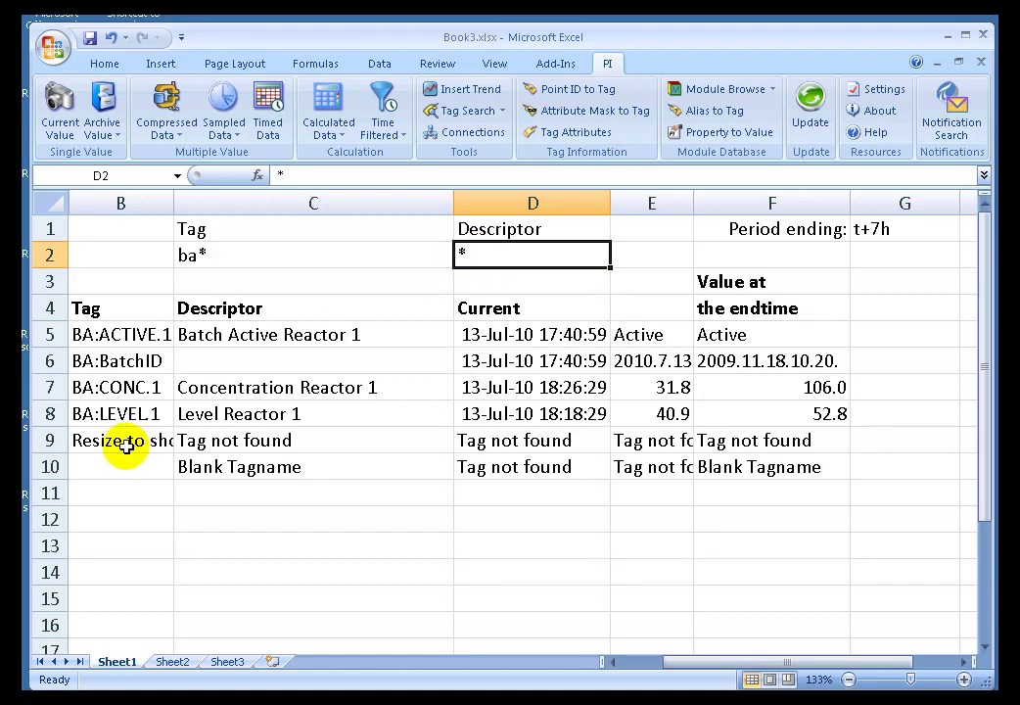
Resize the B5 tag-list function to show all matches and widen column B.
click(112, 334)
right_click(109, 333)
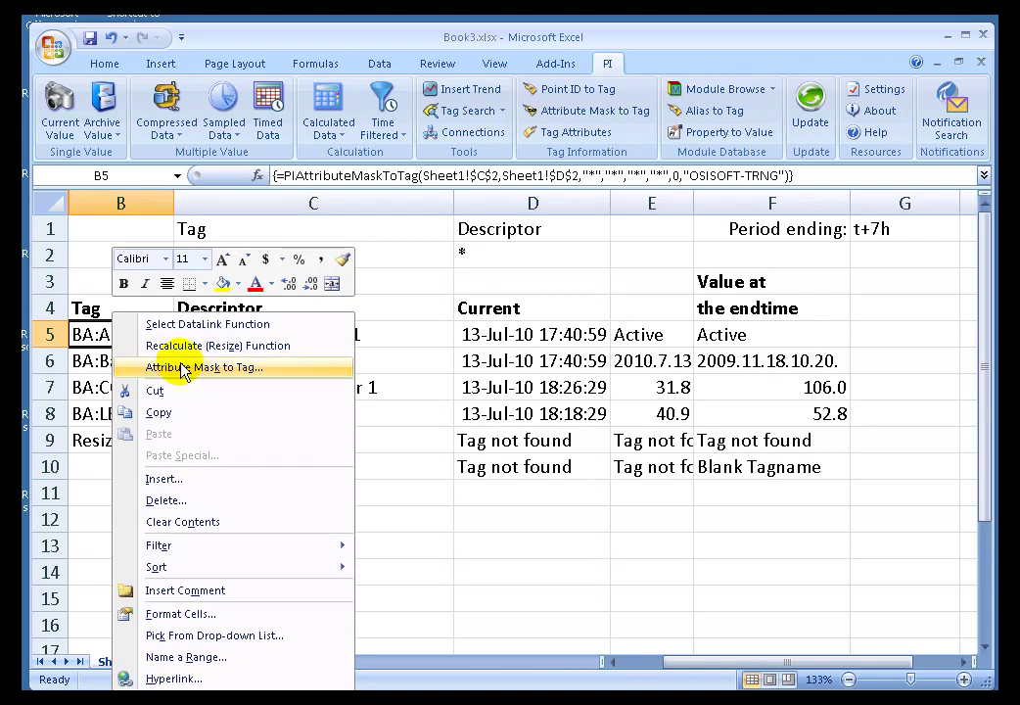
click(172, 346)
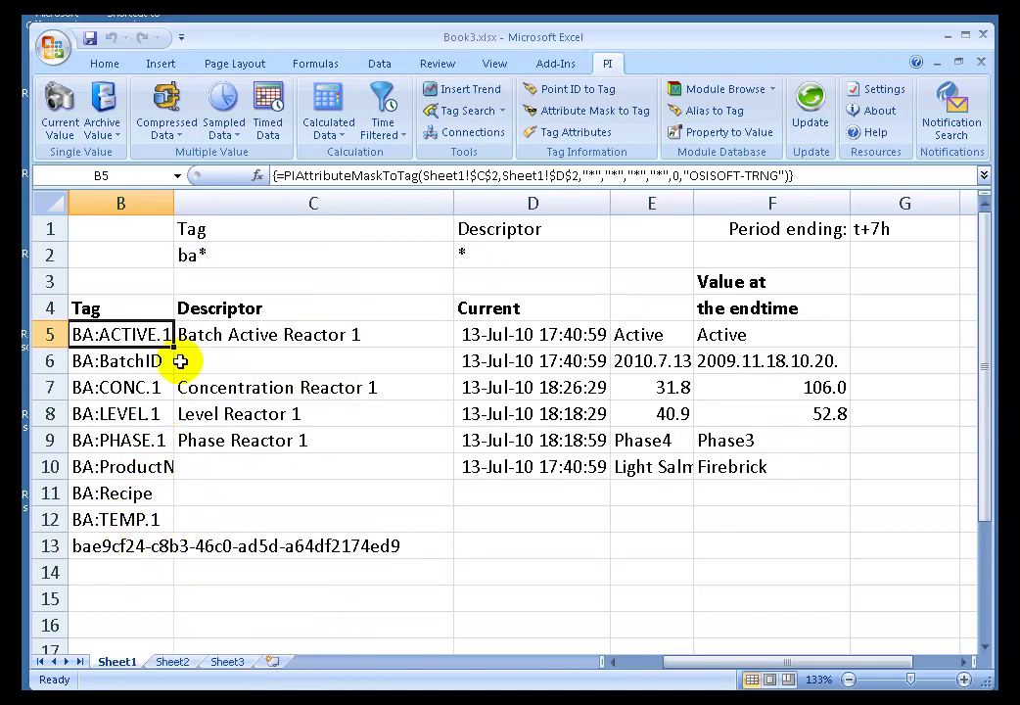
drag(174, 203, 227, 203)
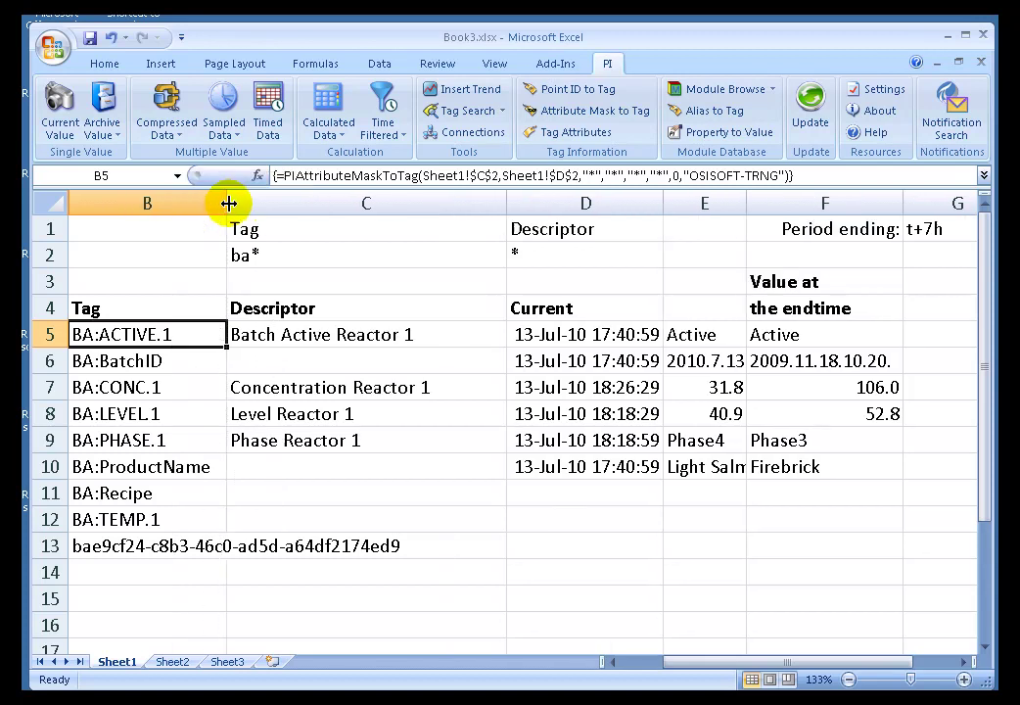
Change the tag criterion in C2 to cd*, then to si*, rerunning the search each time.
click(300, 259)
double_click(283, 256)
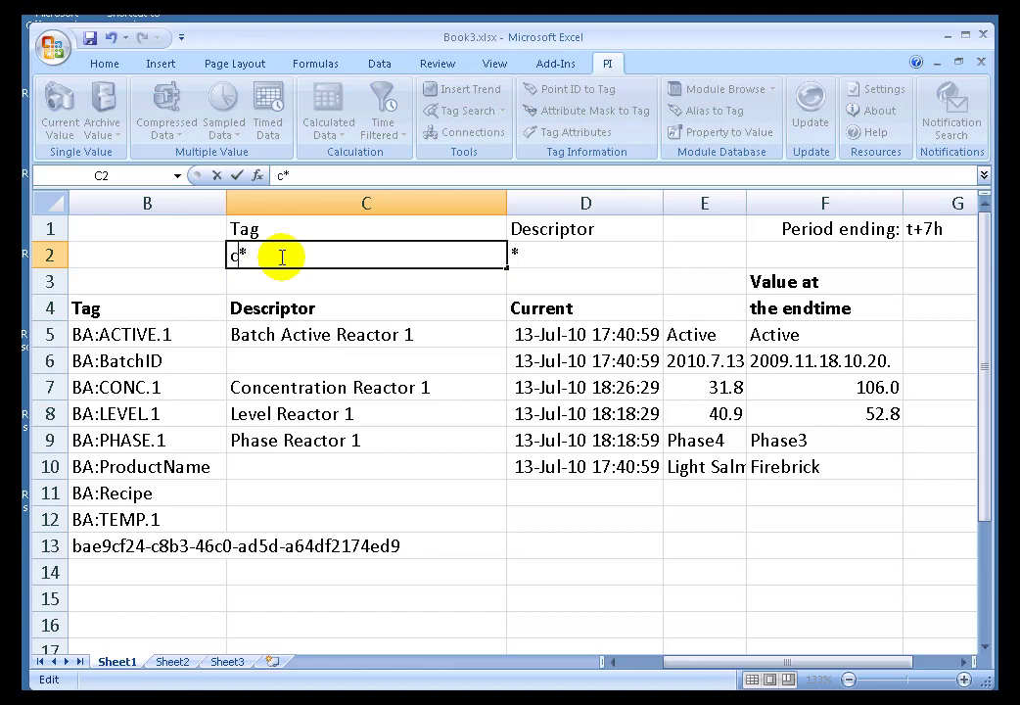
text(d)
key(Return)
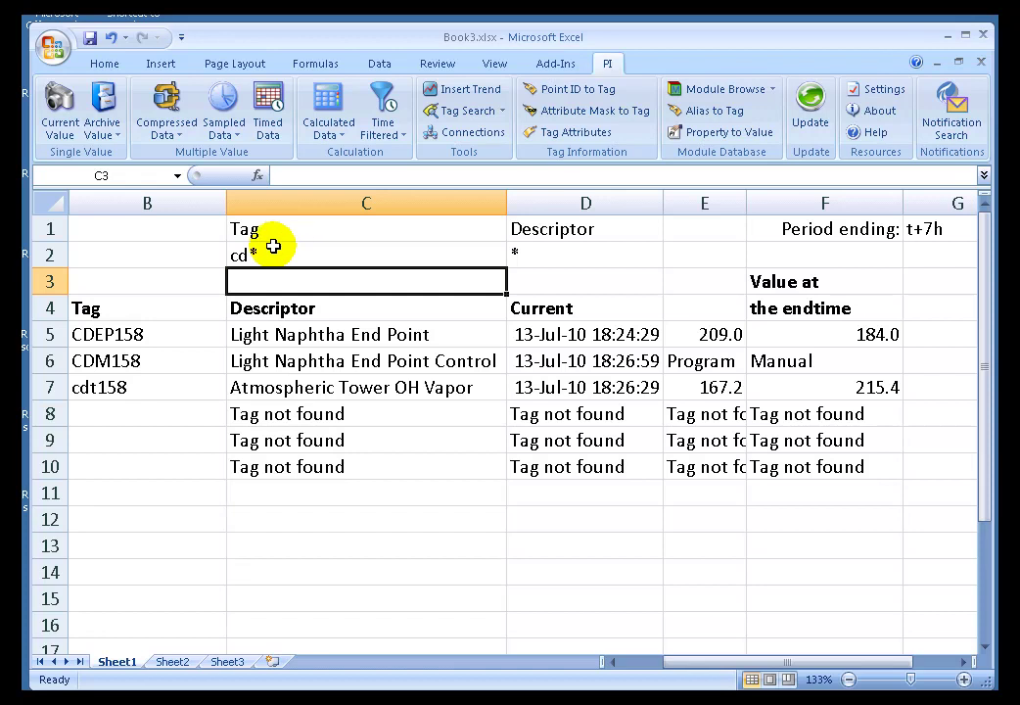
double_click(251, 255)
text(si*)
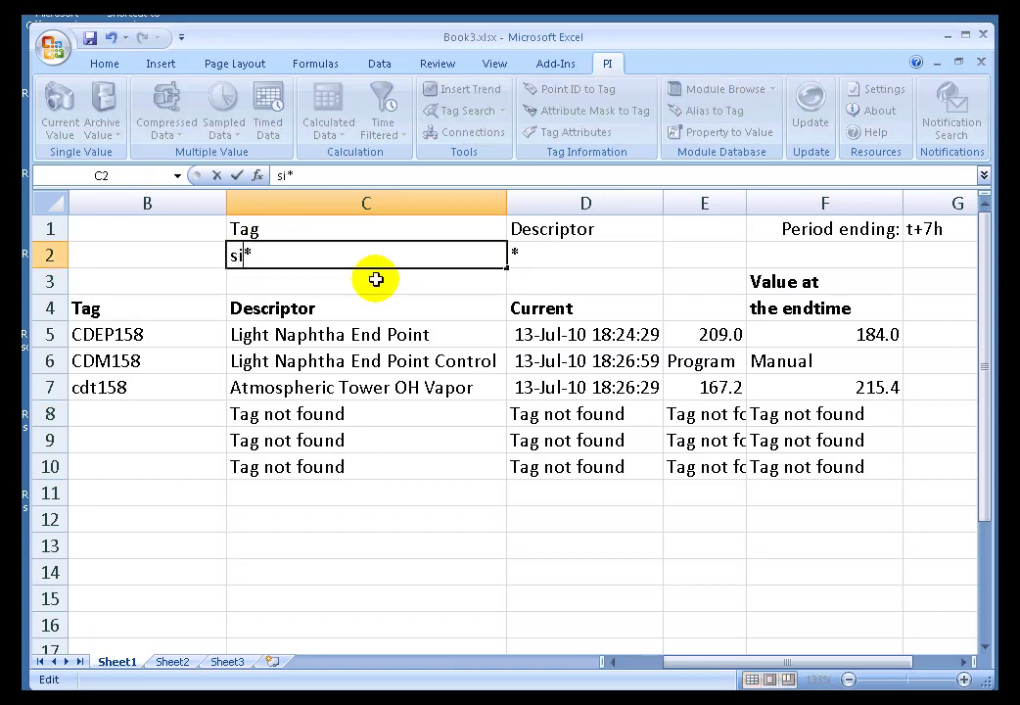
key(Return)
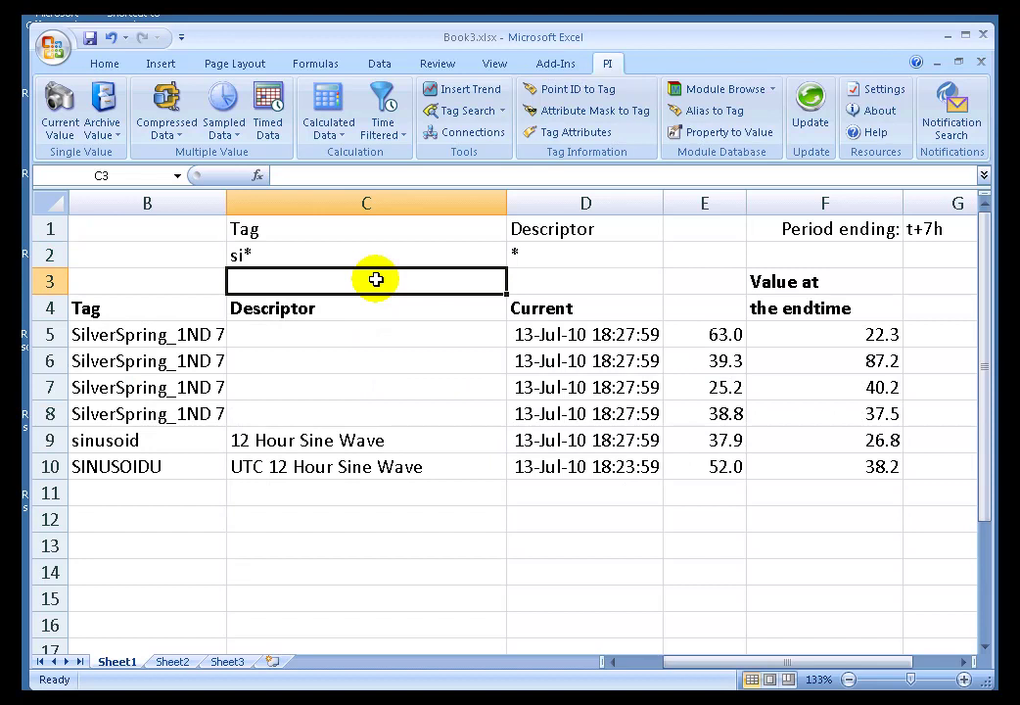